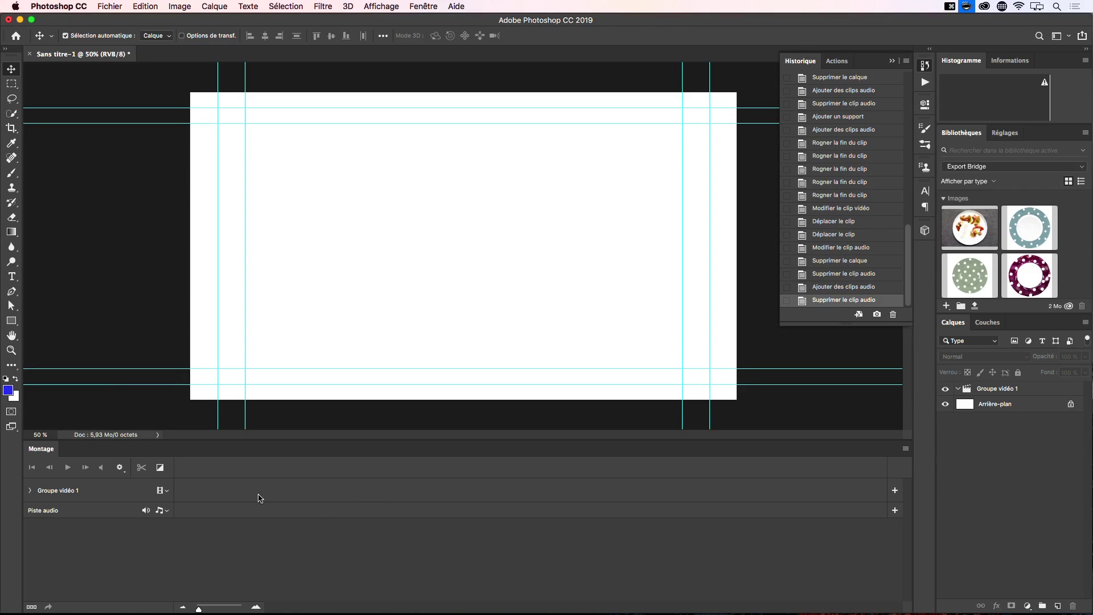
Add the StopMotion.MOV clip to Groupe vidéo 1 in the timeline, with the playhead at the start.
left_click(166, 494)
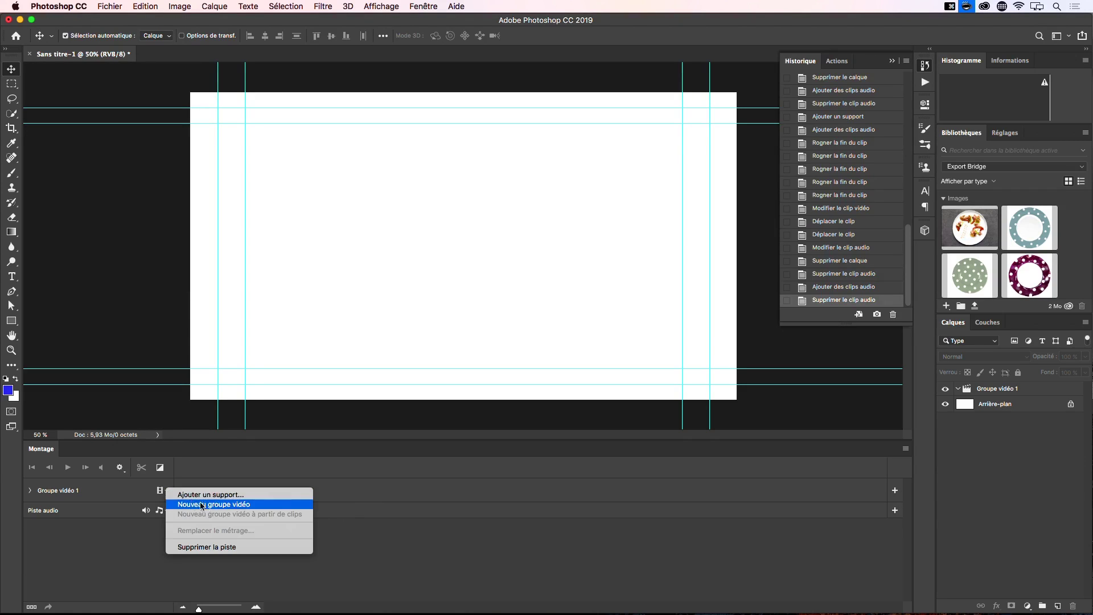
left_click(238, 498)
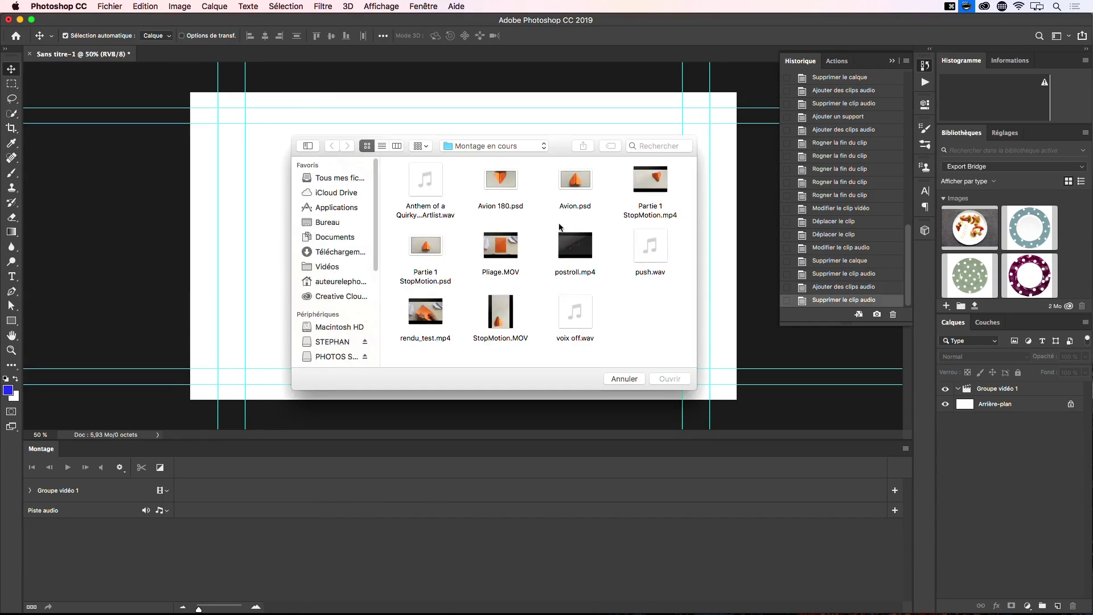
left_click(512, 309)
left_click(664, 378)
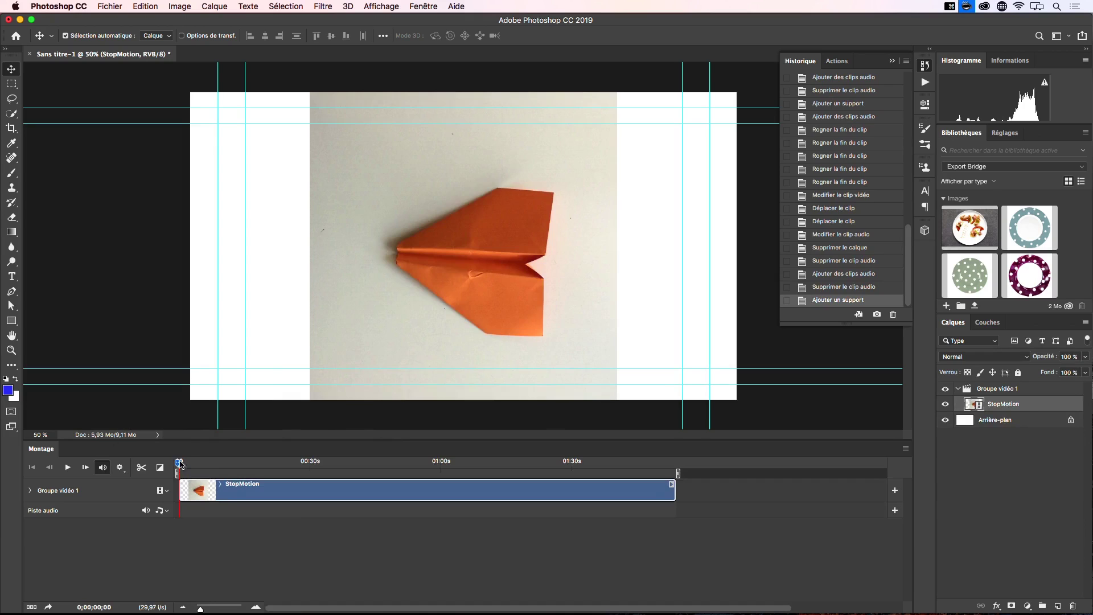
left_click_drag(180, 463, 107, 441)
Add the "Anthem of a Quirky…Artlist.wav" music file to the Piste audio track.
left_click(168, 513)
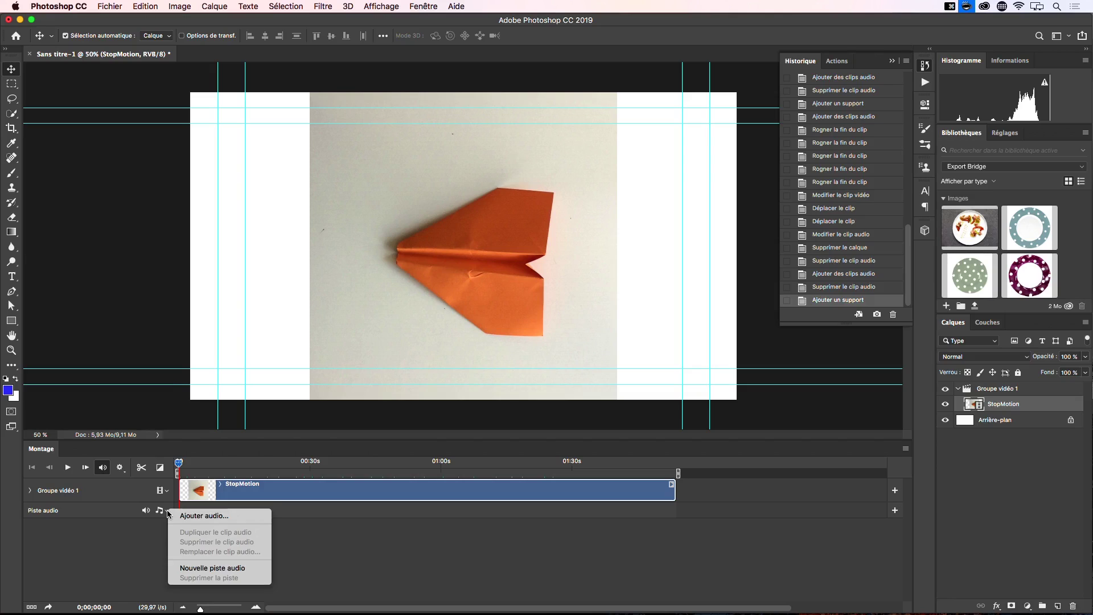
left_click(207, 516)
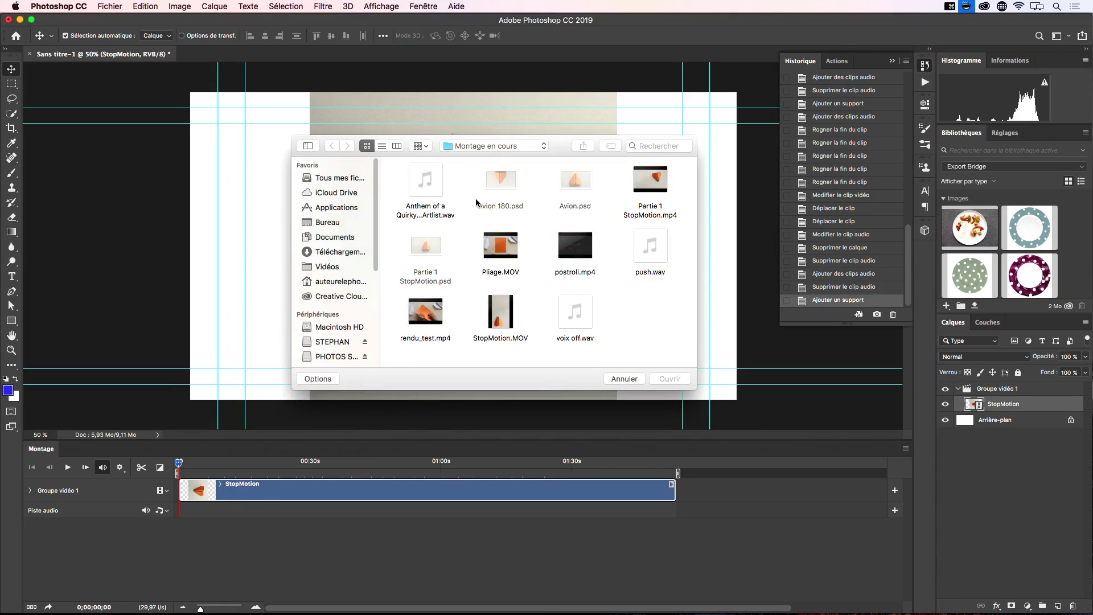
left_click(438, 177)
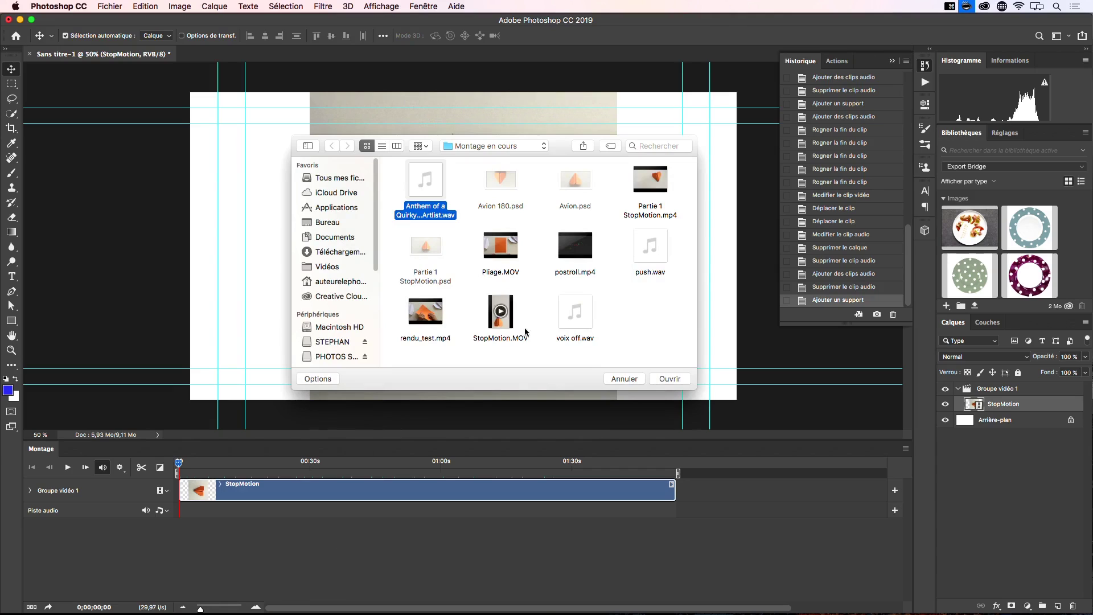
left_click(671, 379)
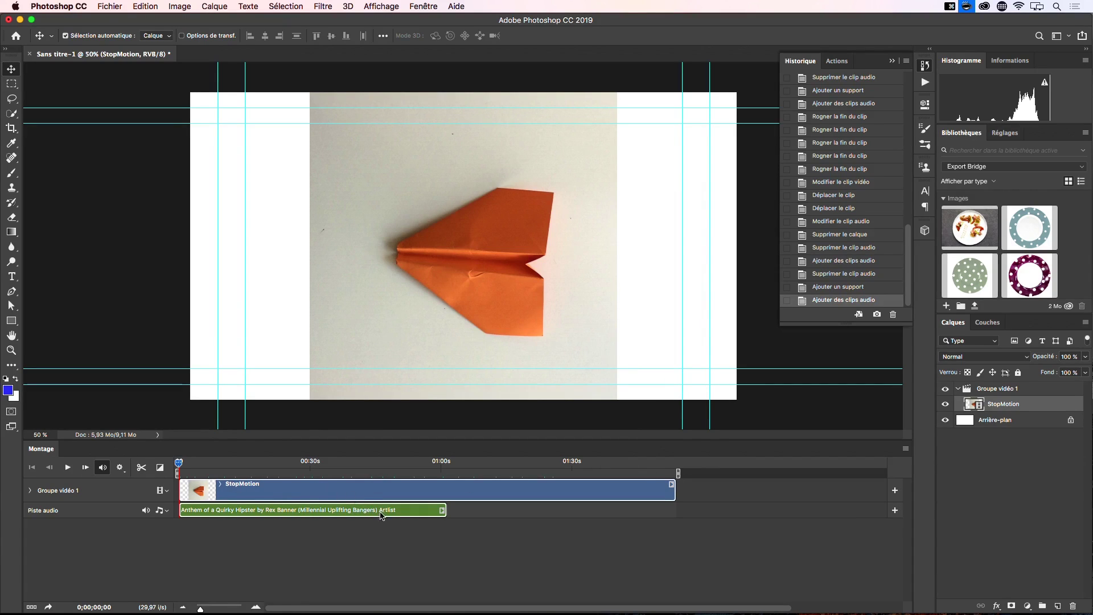
Examine the music clip's volume and fade settings and the StopMotion clip's duration and speed settings.
left_click(424, 511)
right_click(424, 512)
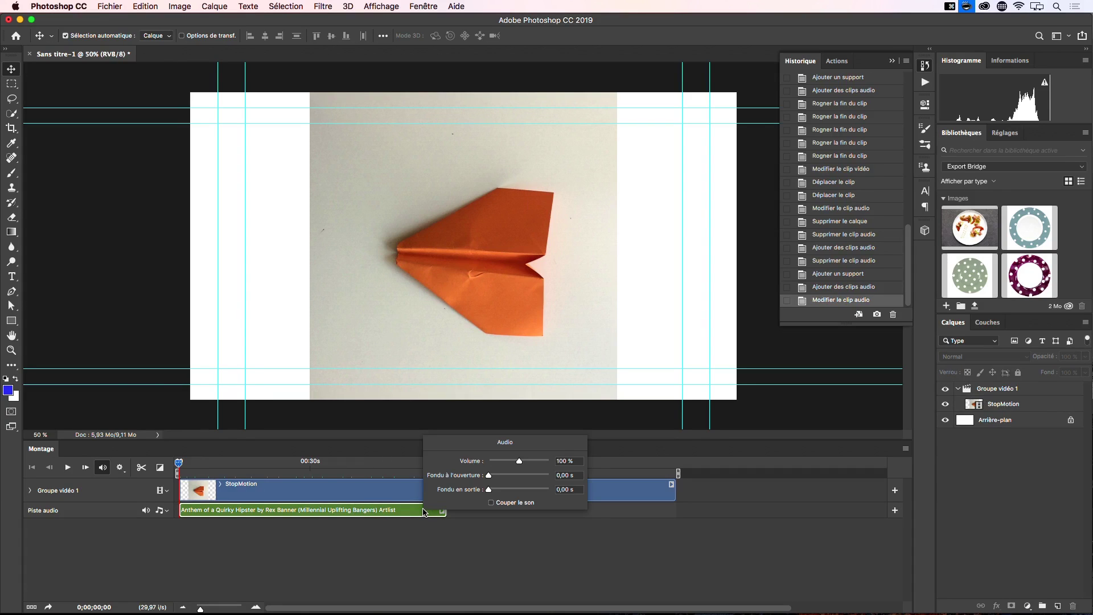
left_click(366, 490)
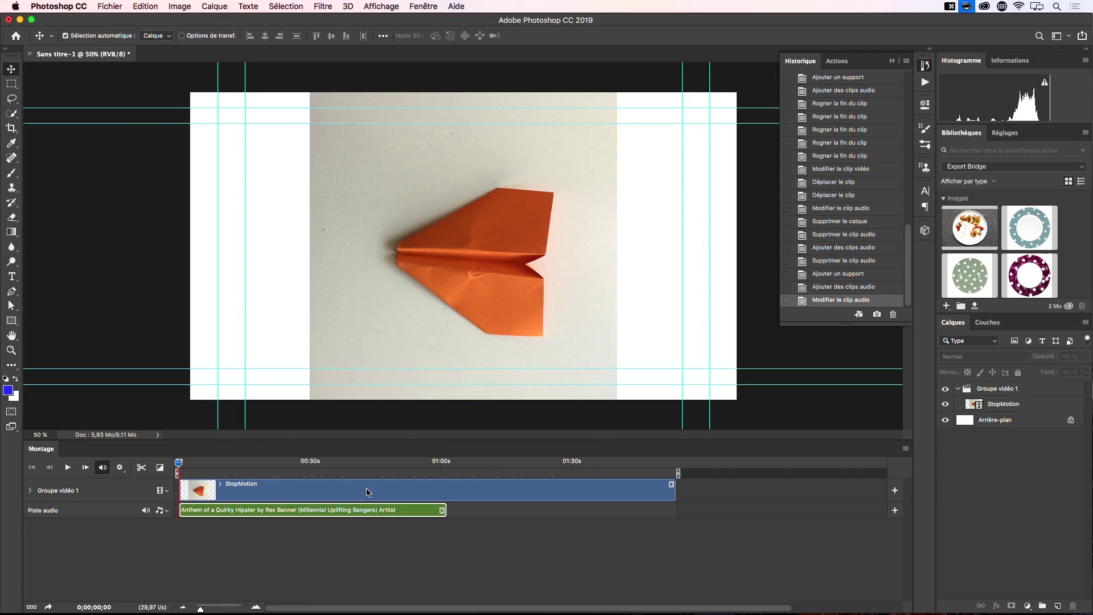
left_click(672, 485)
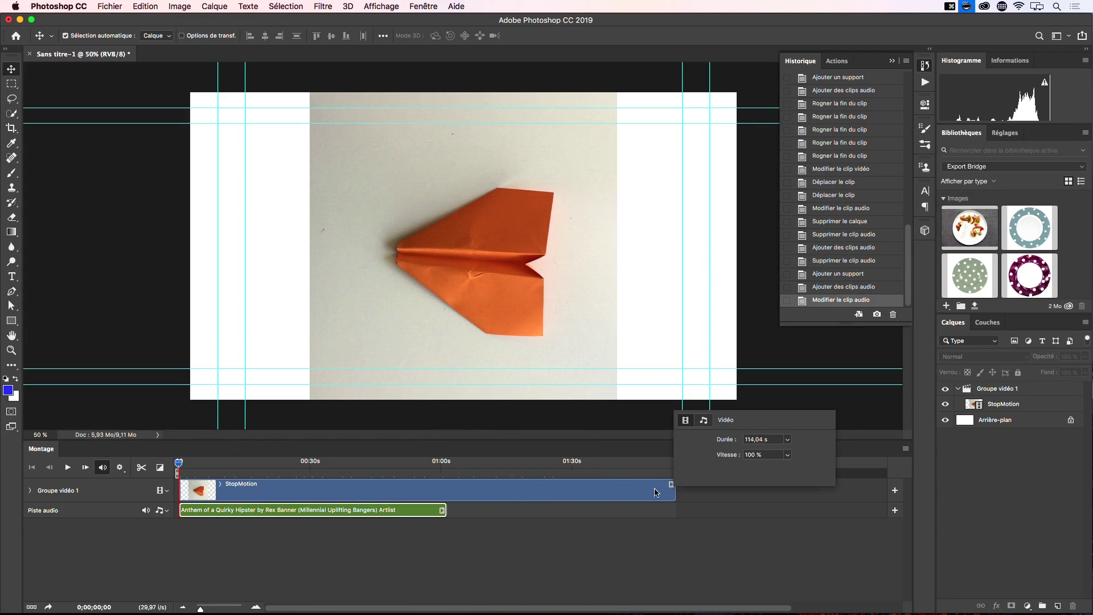
left_click(655, 492)
left_click(442, 510)
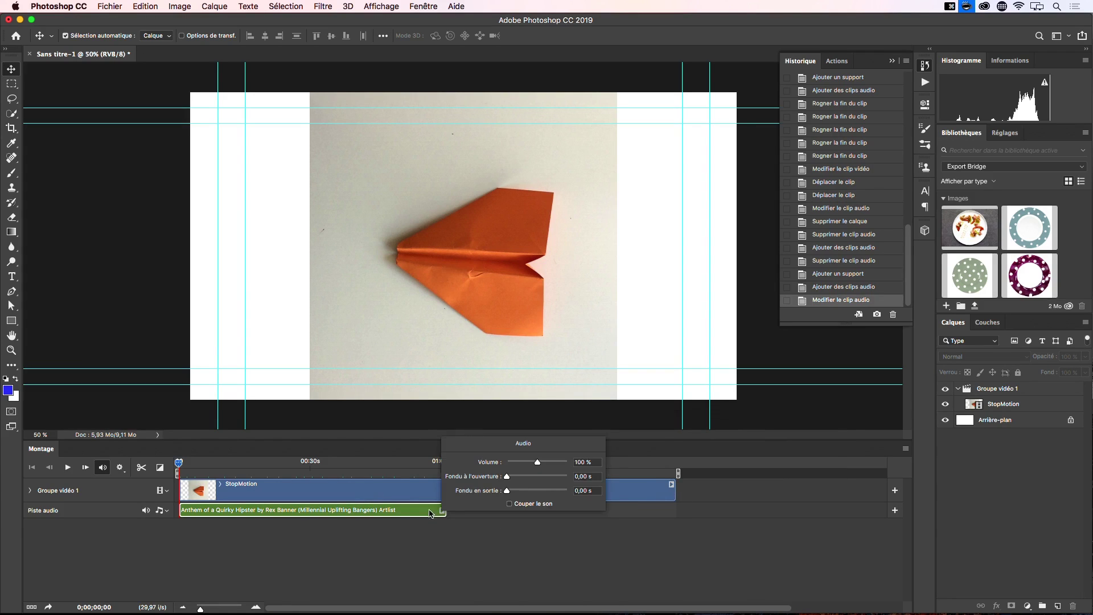
left_click(621, 493)
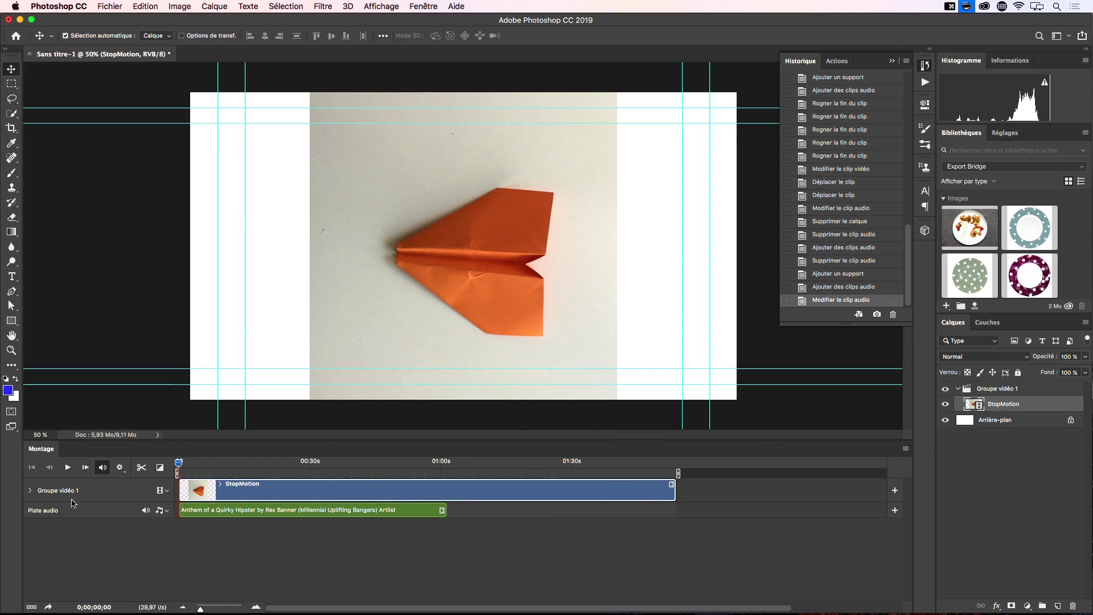
left_click(672, 486)
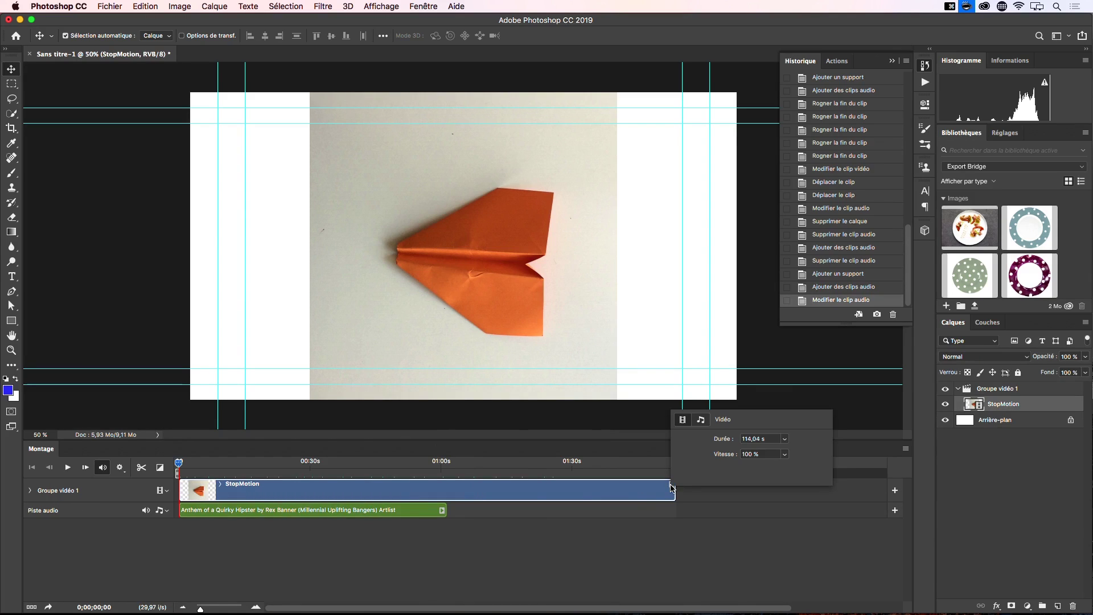
left_click(638, 494)
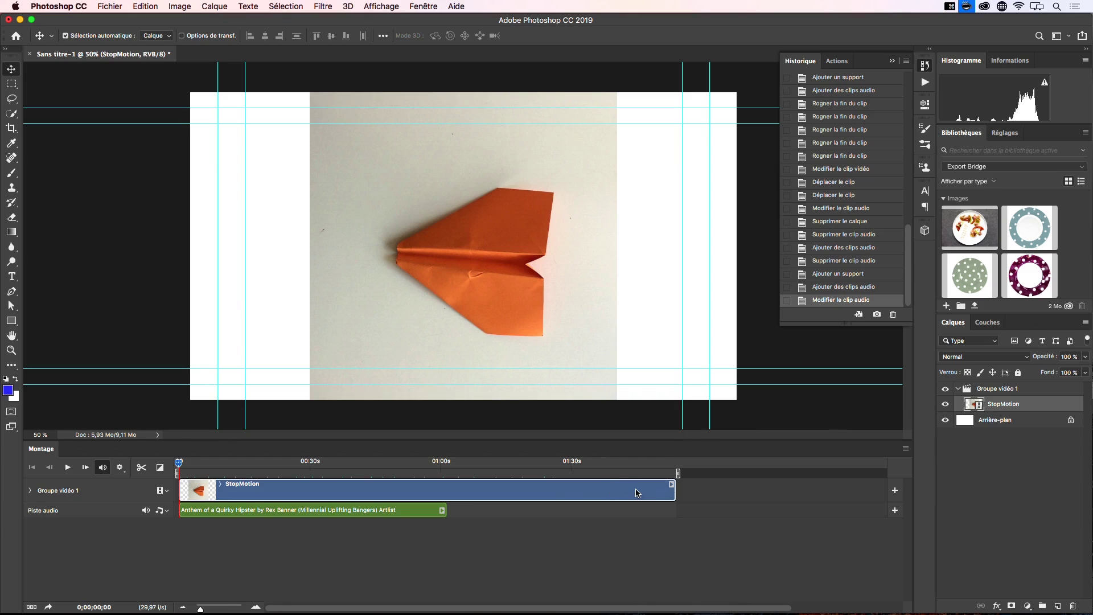
left_click(418, 515)
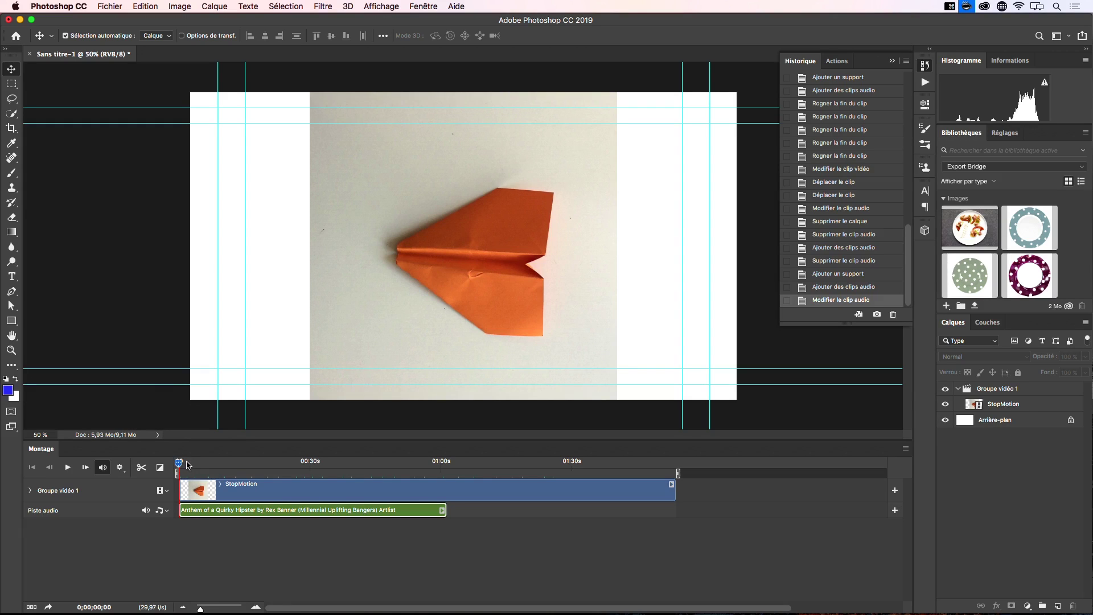
Play the opening of the montage twice from the start to check the video with its music.
key("space")
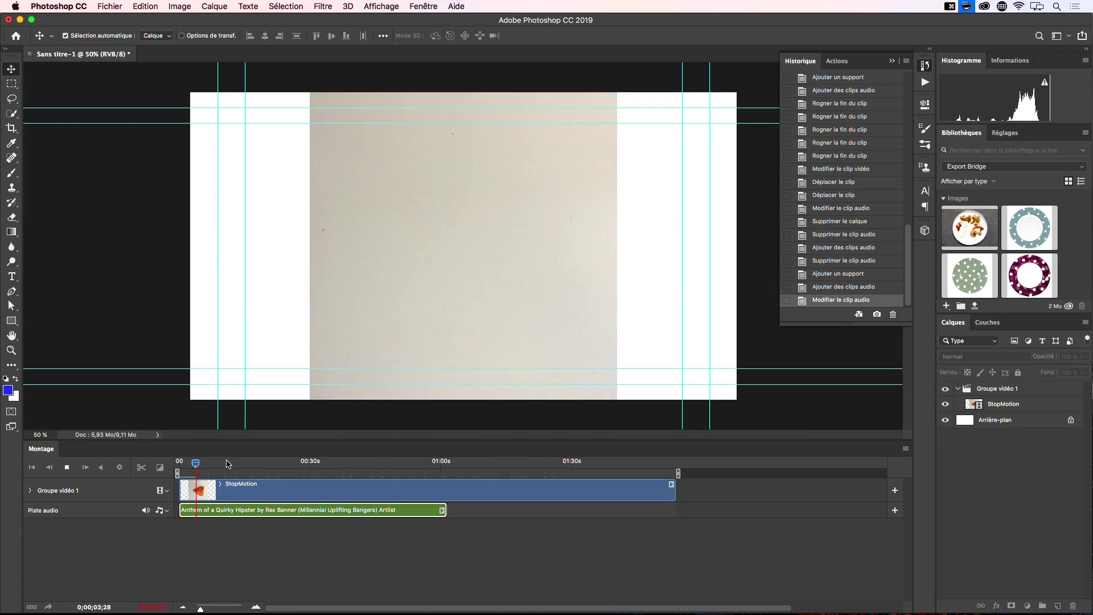
key("space")
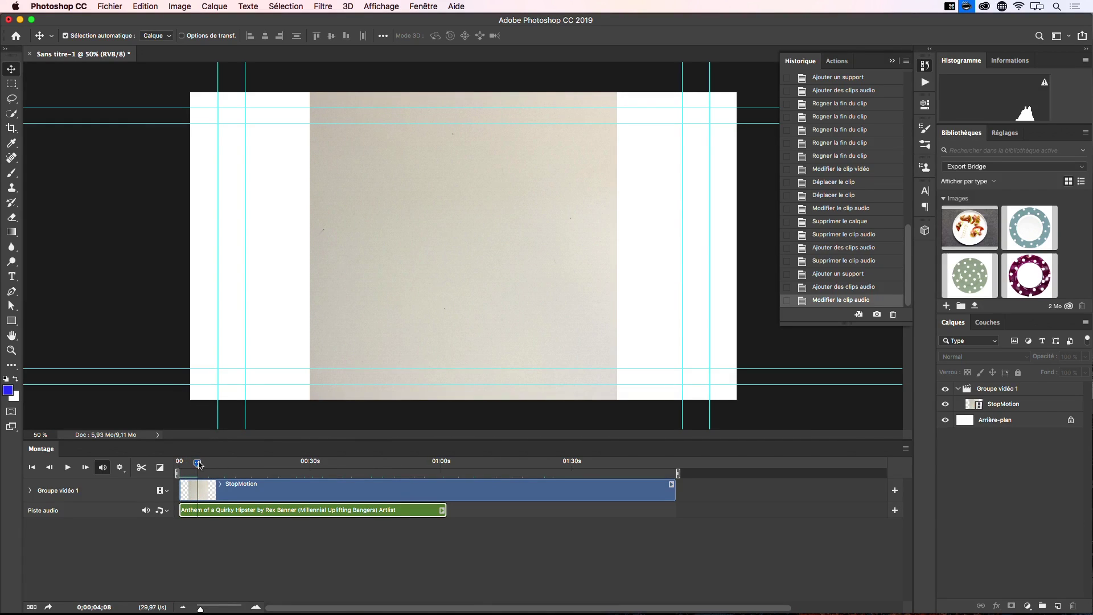
left_click_drag(199, 464, 175, 463)
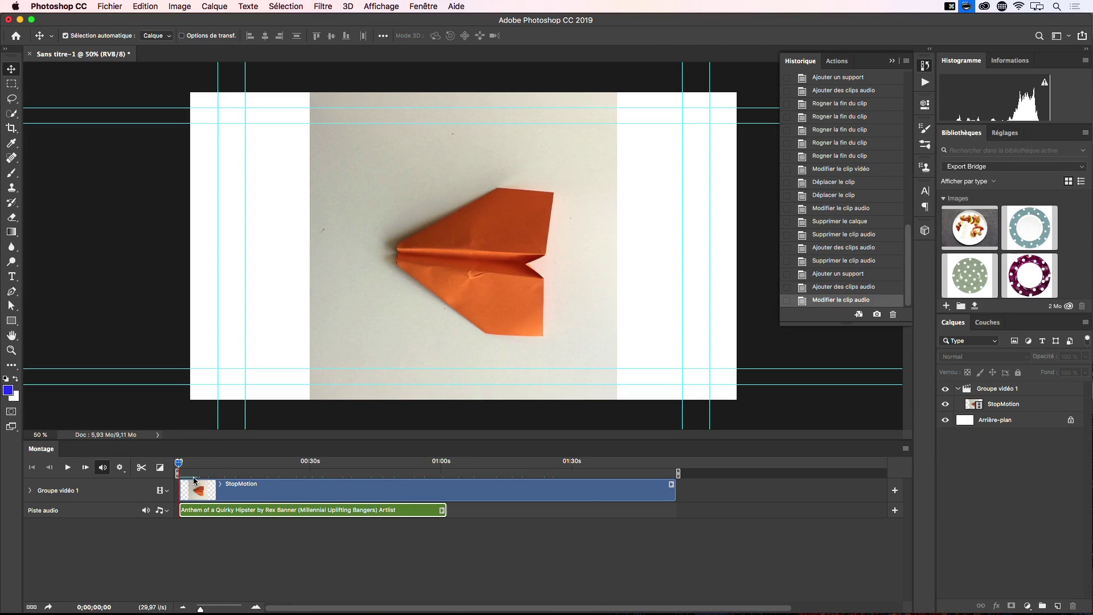
key("space")
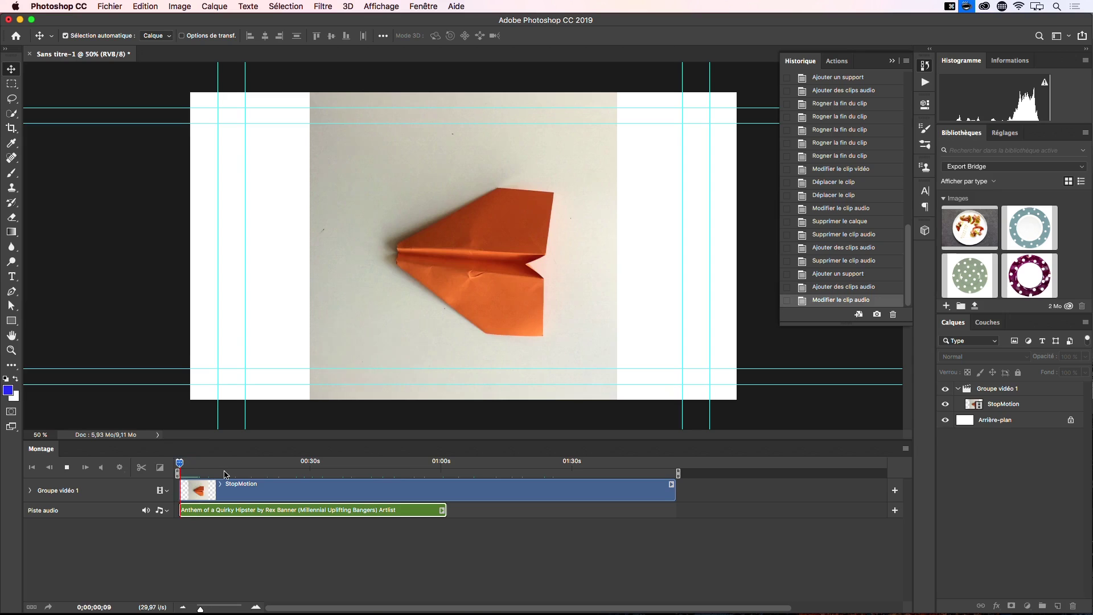
key("space")
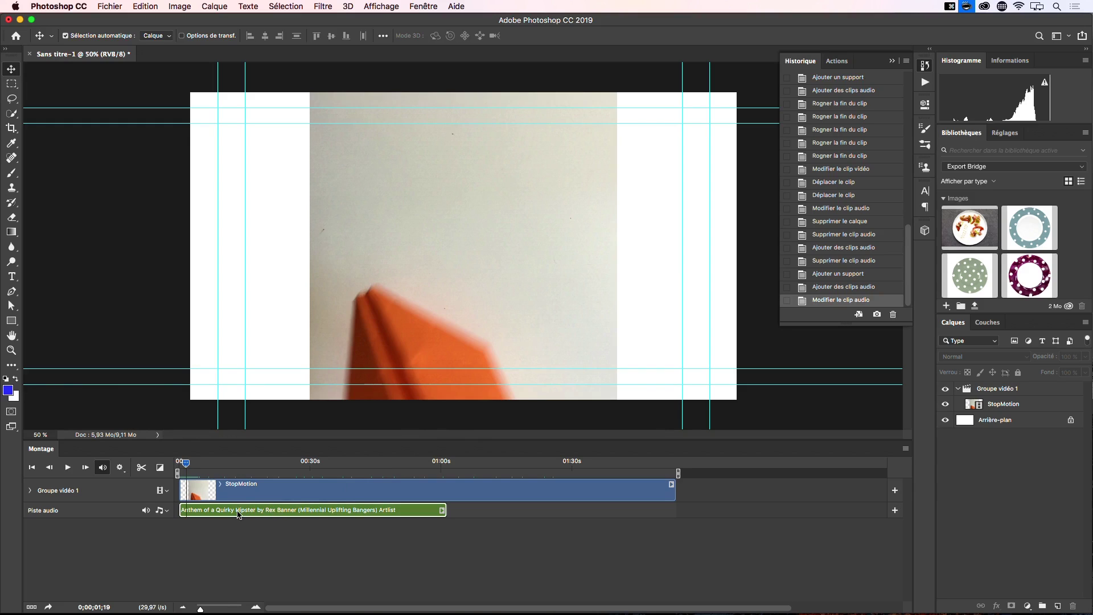
Place the playhead at 0;00;07;01 and move the music clip so that it begins there.
left_click_drag(238, 513, 283, 511)
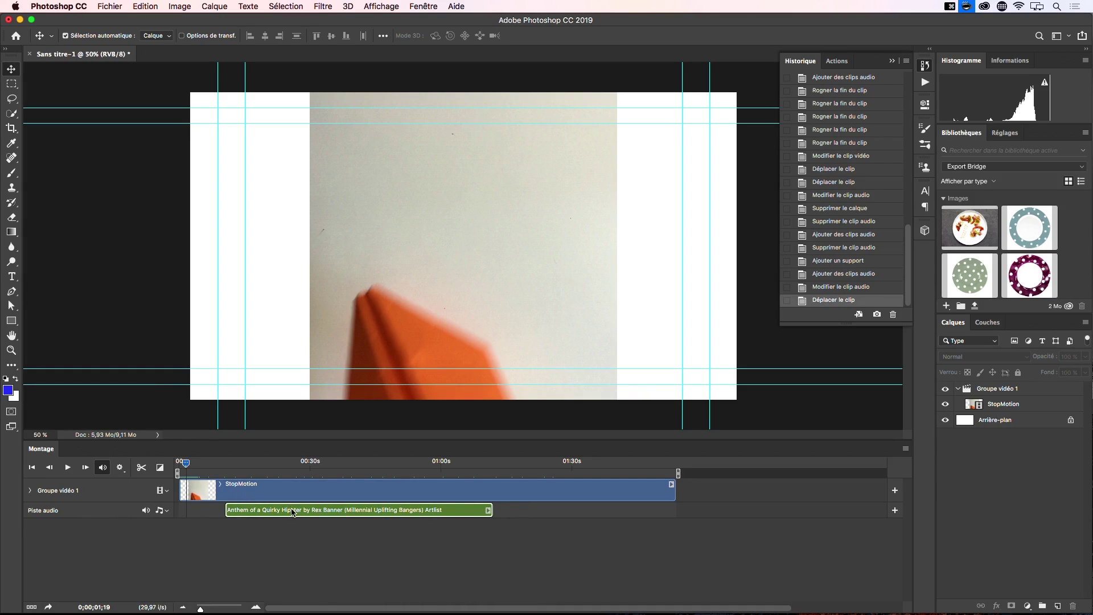
mouse_move(290, 510)
left_mouse_down()
mouse_move(242, 510)
mouse_move(383, 516)
mouse_move(297, 516)
left_mouse_up()
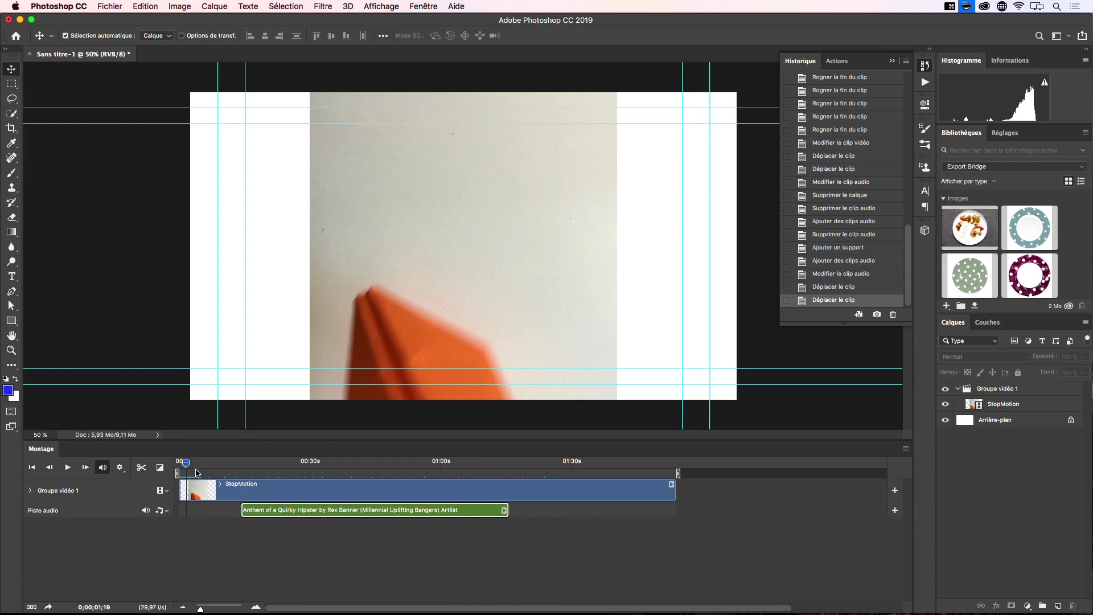
left_click_drag(185, 466, 209, 466)
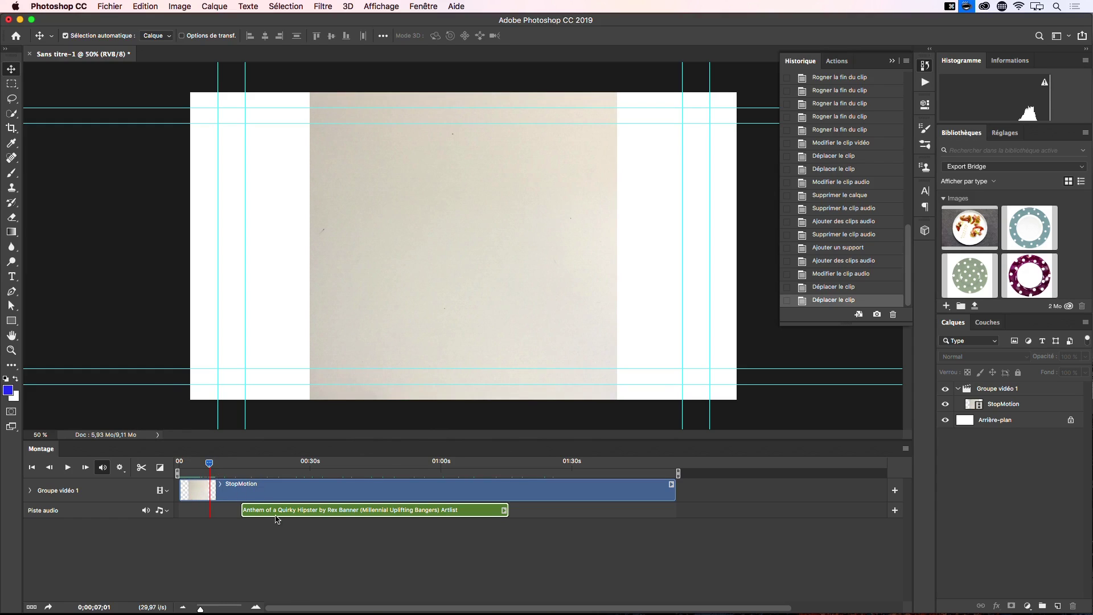
left_click_drag(279, 513, 248, 513)
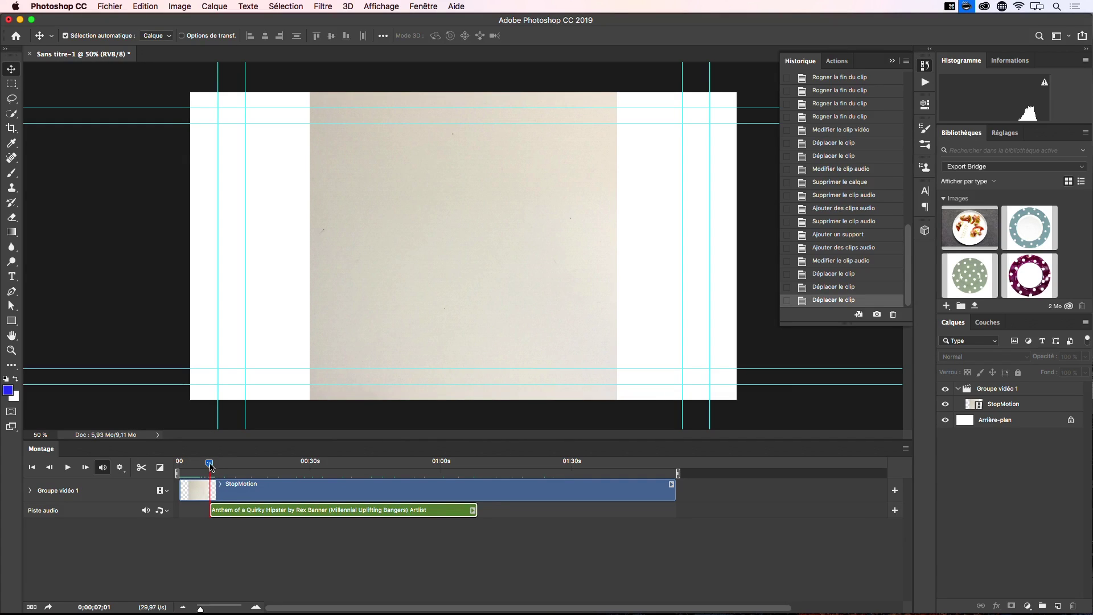
Play the montage from the beginning past the music's entry point, and return the playhead to the start.
left_click_drag(211, 467, 178, 464)
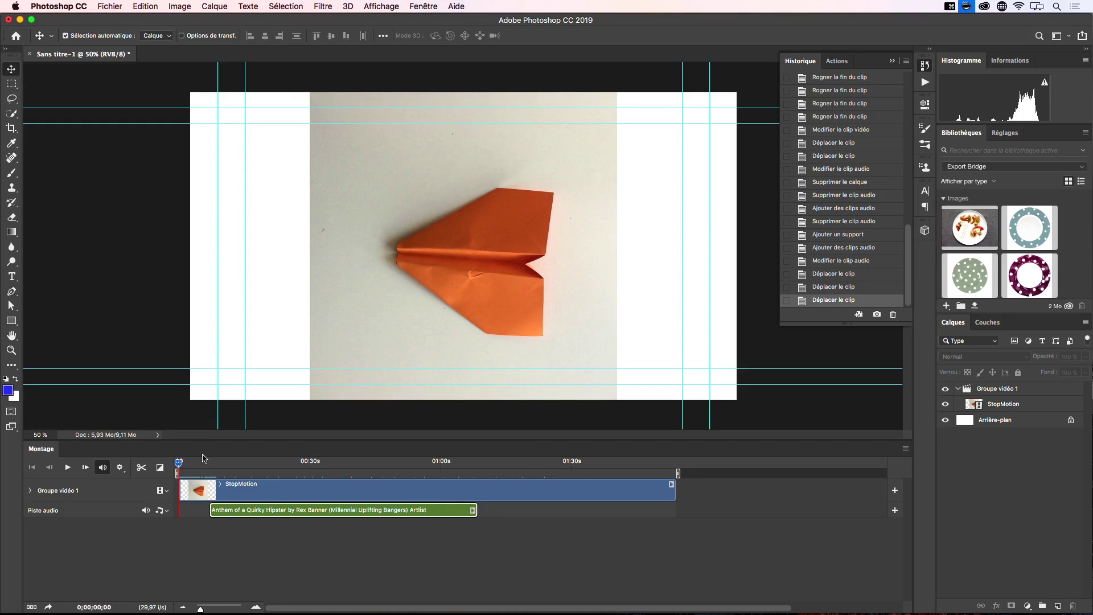
key("space")
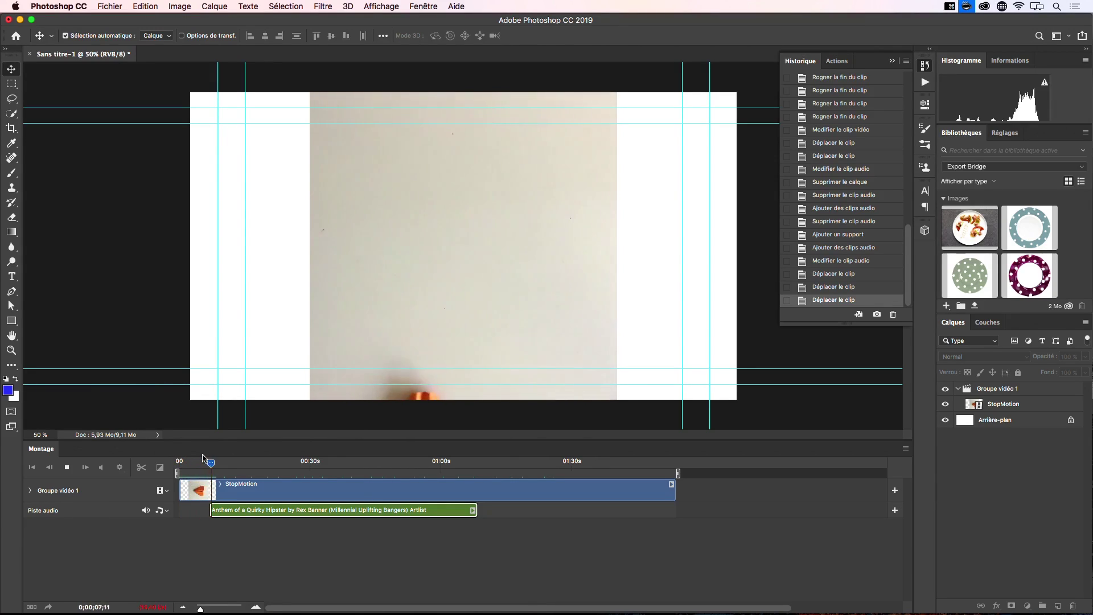
key("space")
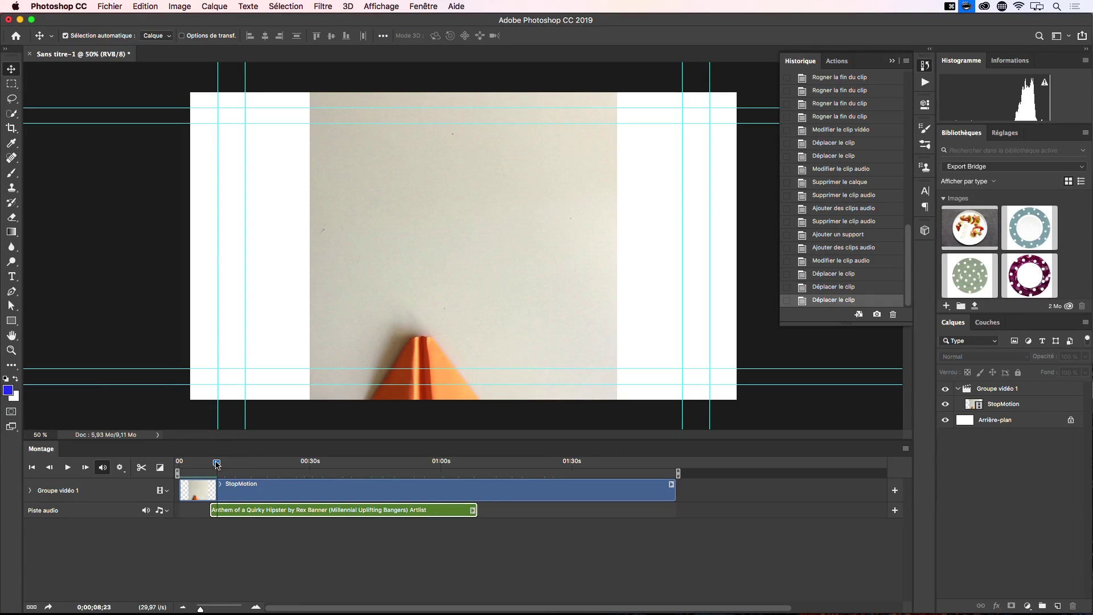
left_click_drag(217, 465, 179, 465)
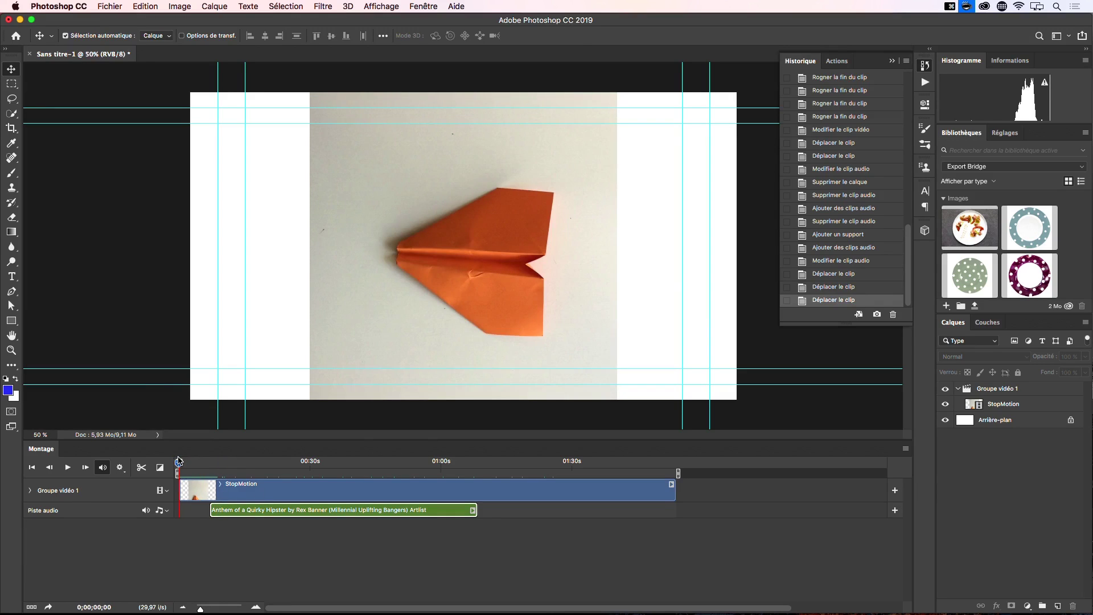
left_click(627, 491)
left_click(448, 511)
left_click(168, 513)
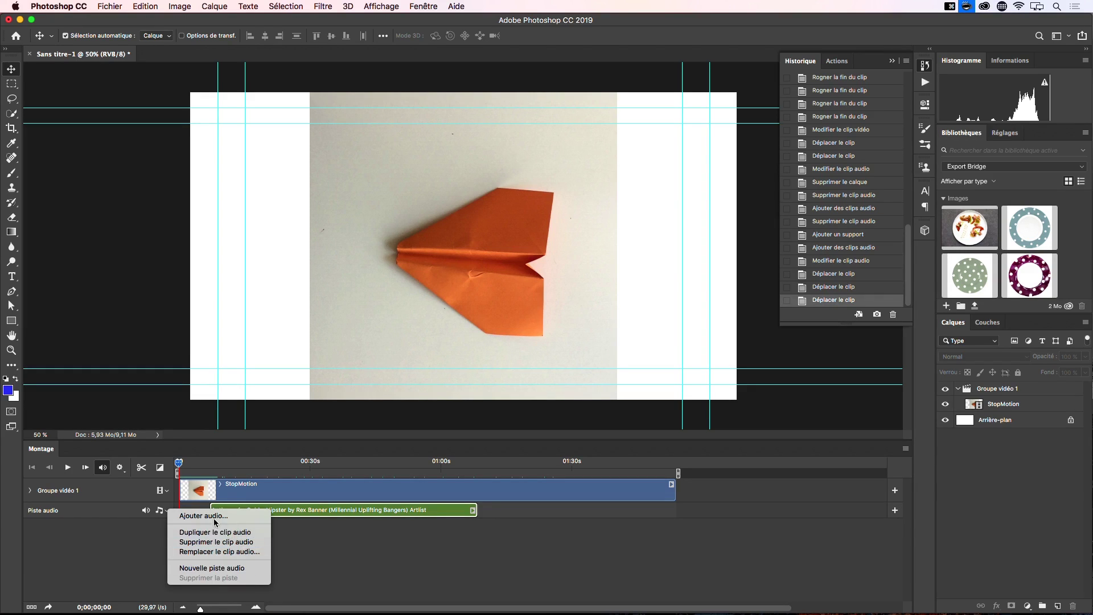
left_click(368, 513)
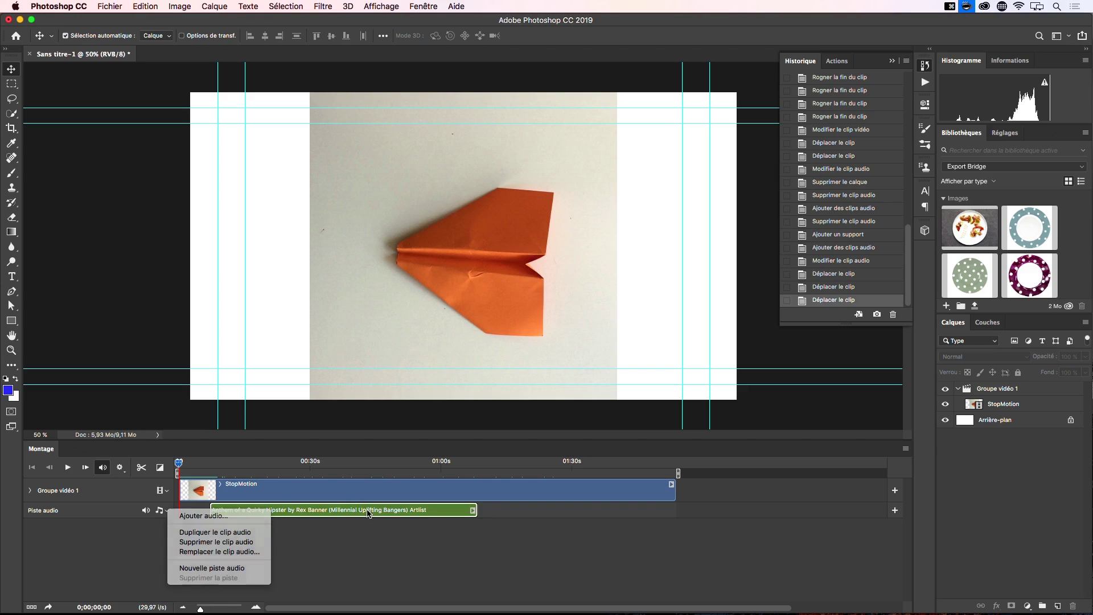
Lower the music clip's volume to 67 %.
left_click(473, 511)
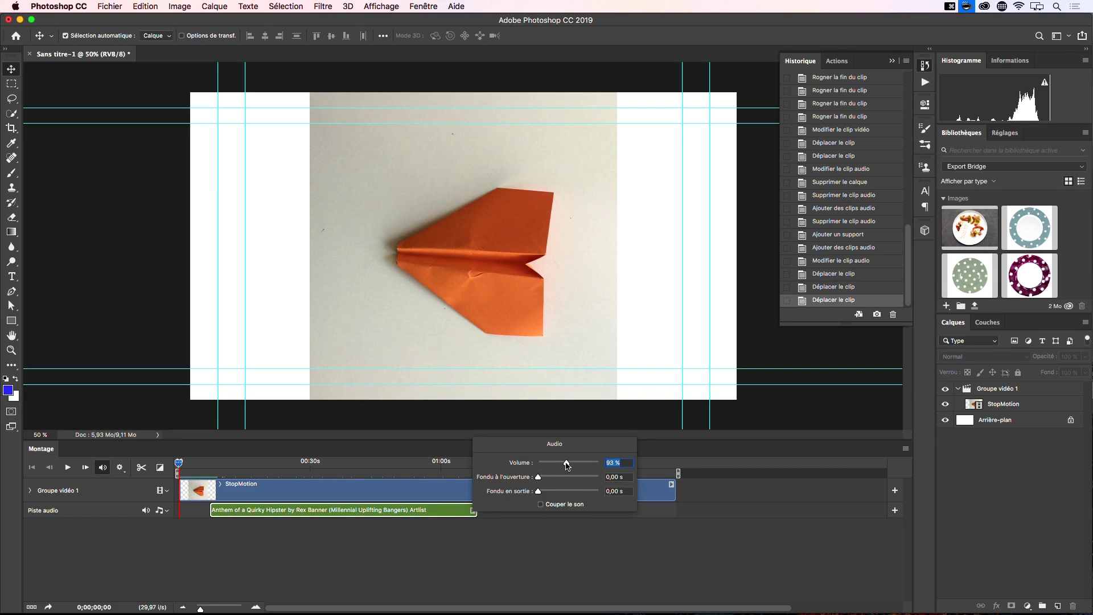
left_click_drag(565, 463, 559, 464)
left_click(559, 465)
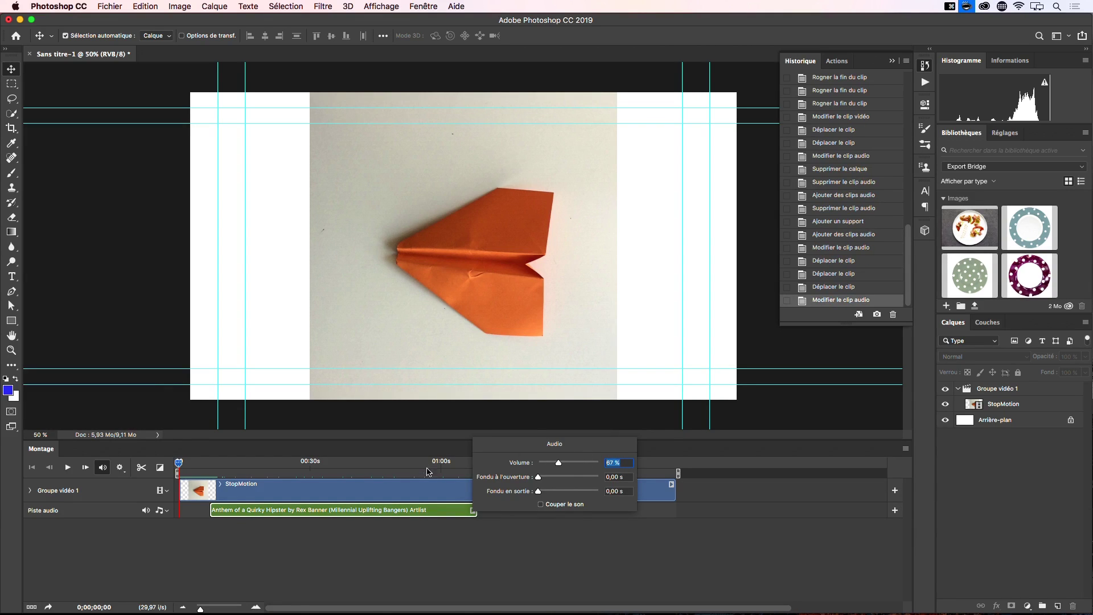
left_click(432, 515)
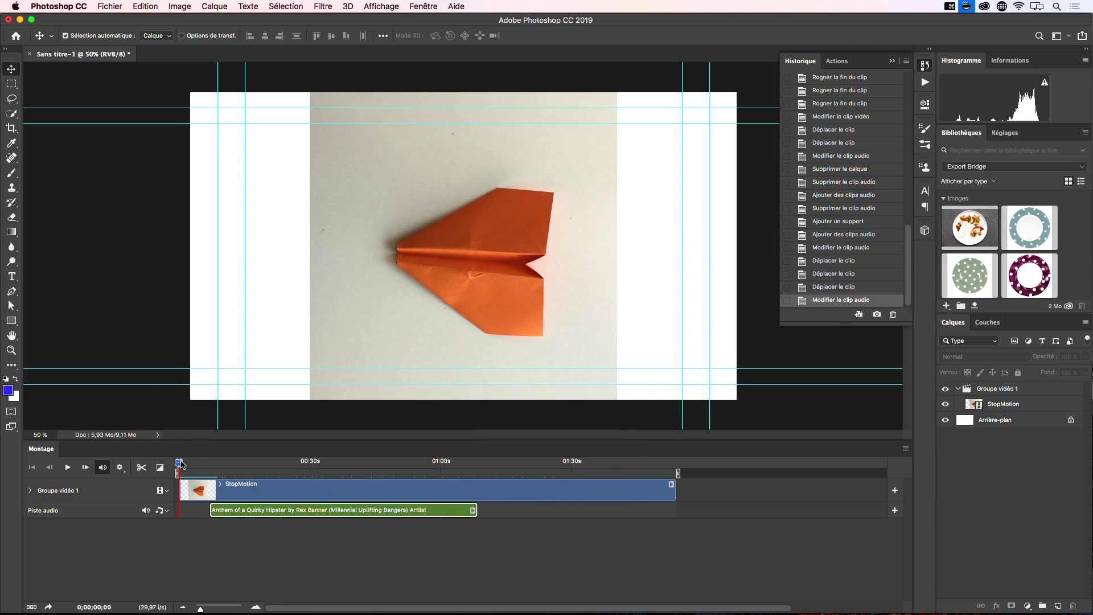
Play the montage from the start, lower the music clip's volume to 39 %, and resume playback to hear it.
key("space")
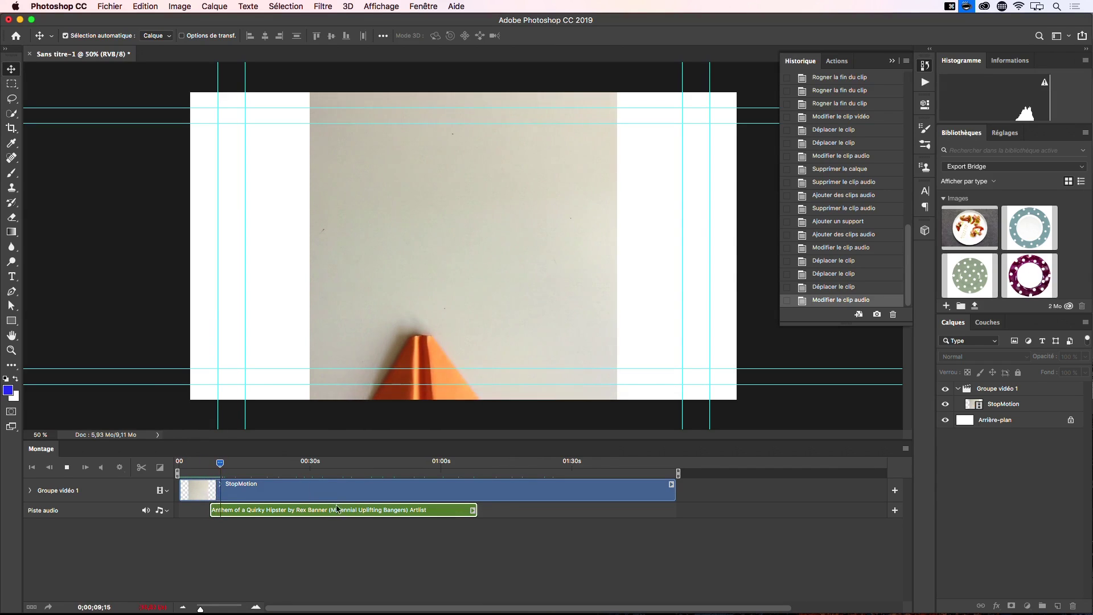
key("space")
left_click(474, 510)
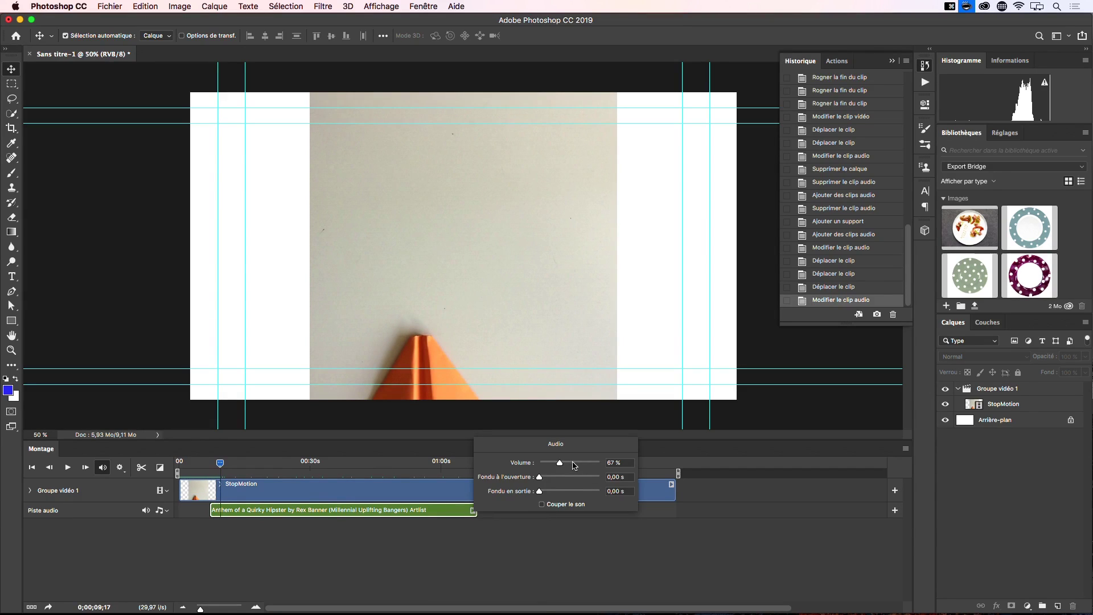
left_click_drag(561, 466, 528, 467)
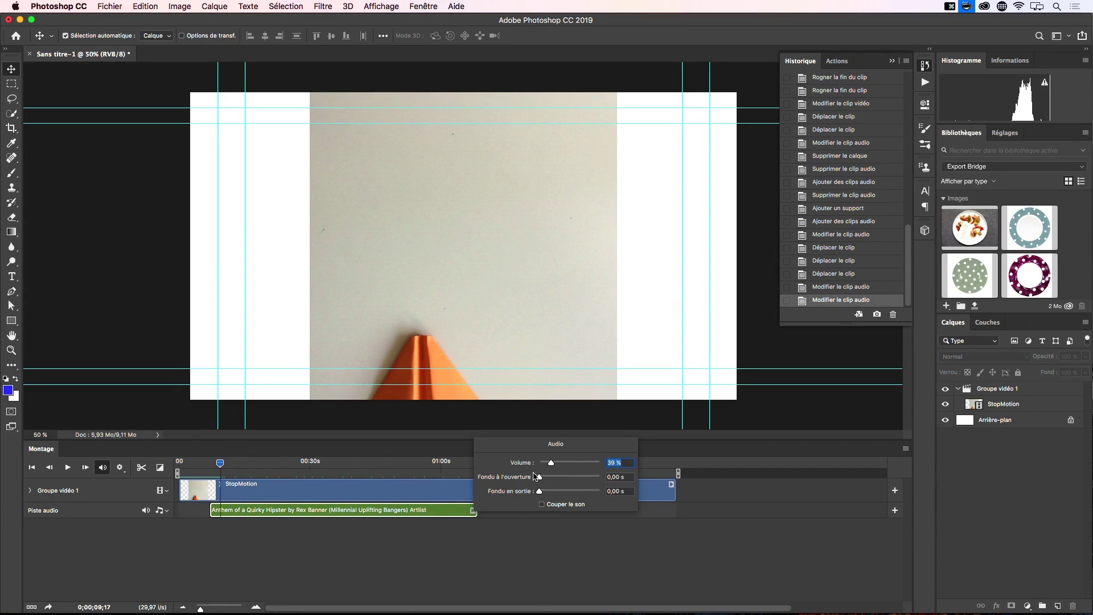
key("Return")
key("space")
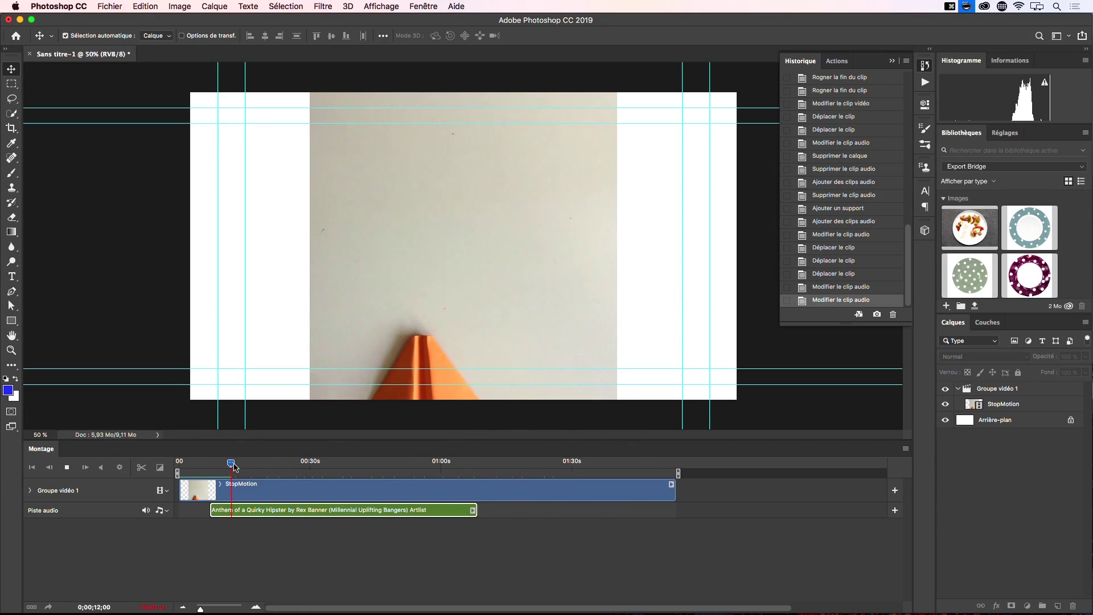
key("space")
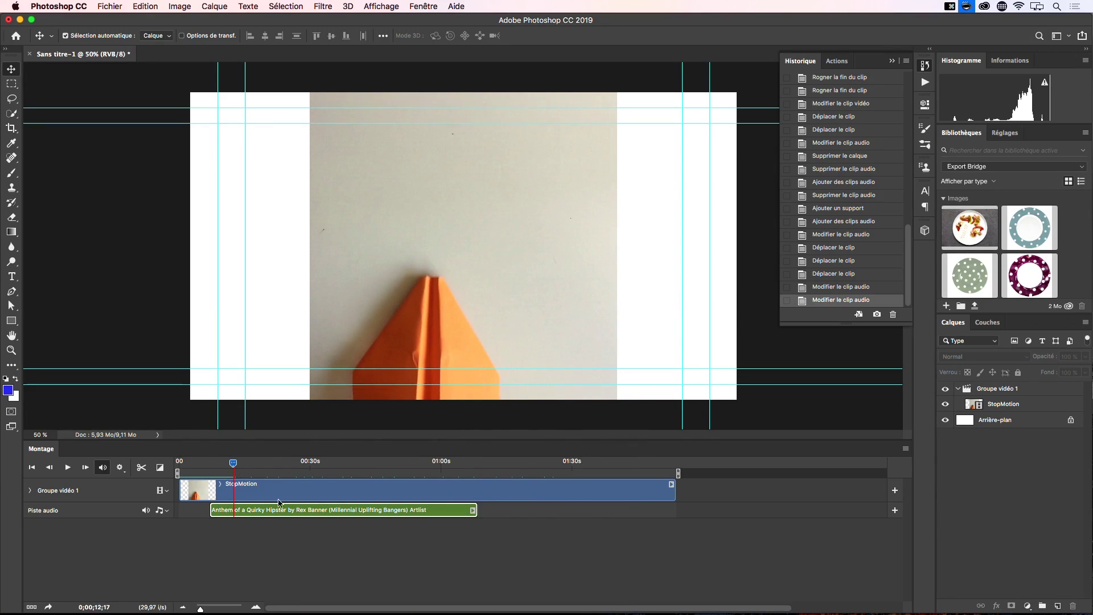
Raise the music clip's volume to 200 %, bring it back to 101 %, and play the montage a little further.
left_click(473, 511)
left_click_drag(556, 464, 602, 463)
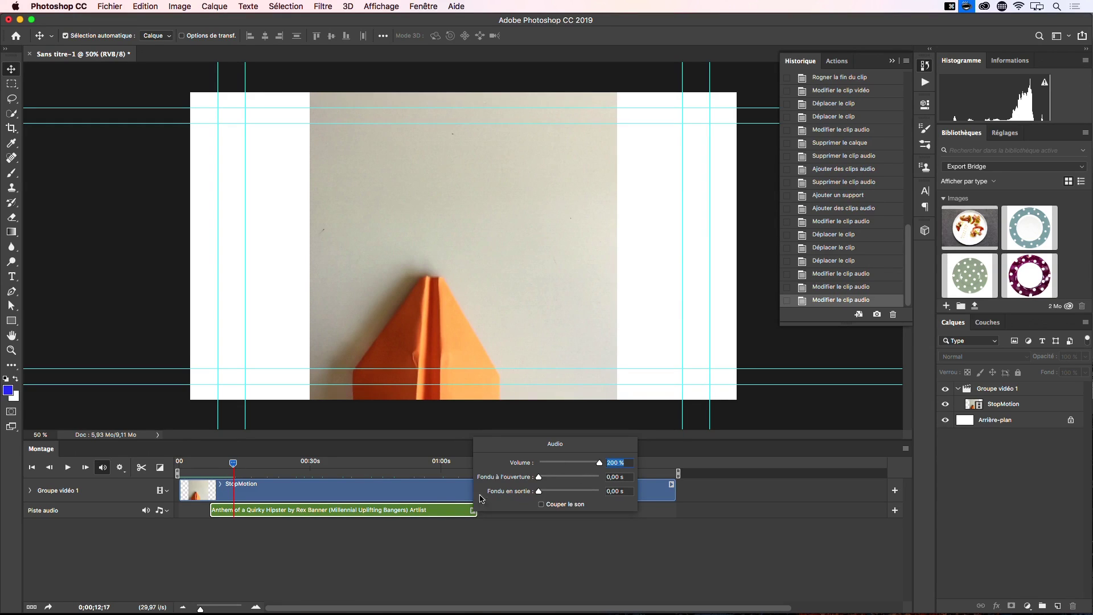
left_click(586, 464)
left_click_drag(586, 465, 571, 464)
key("Return")
key("space")
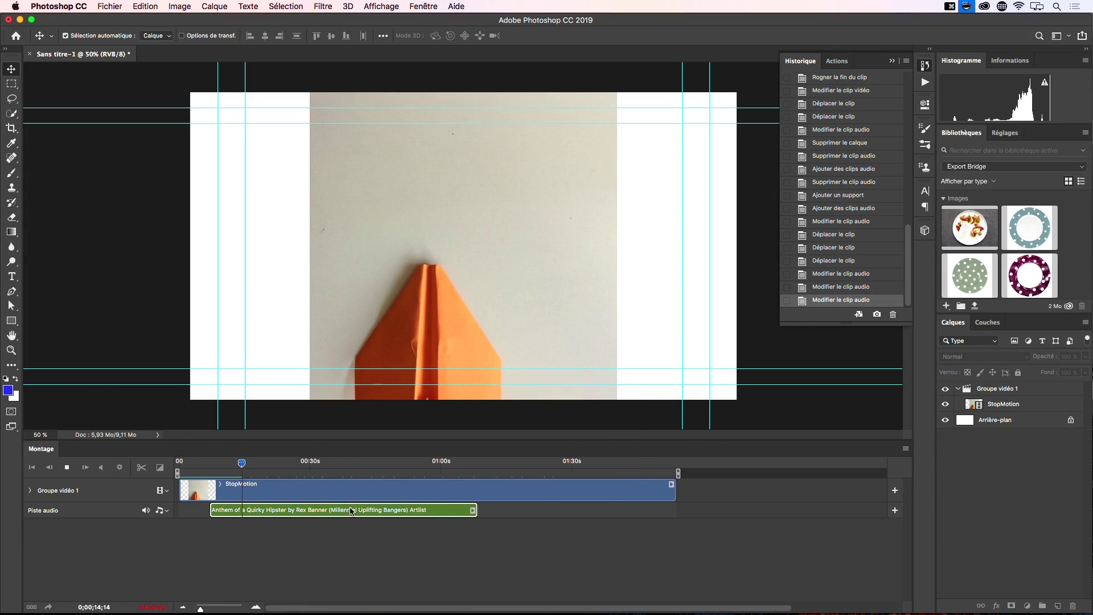
key("space")
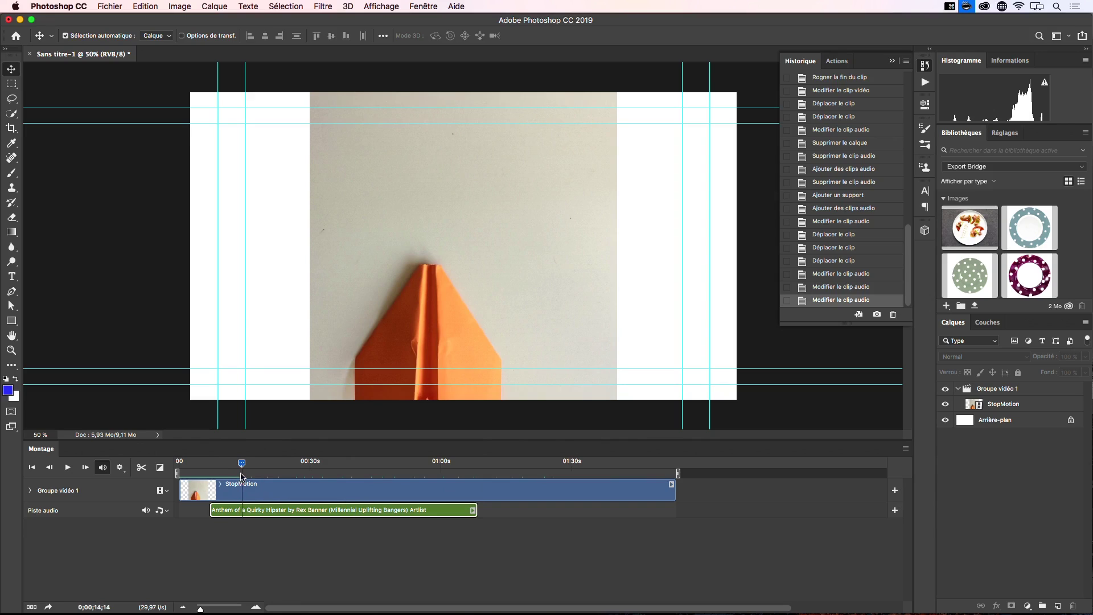
Set the music clip's volume to 52 % and its fade-in to 13,80 s.
left_click(474, 510)
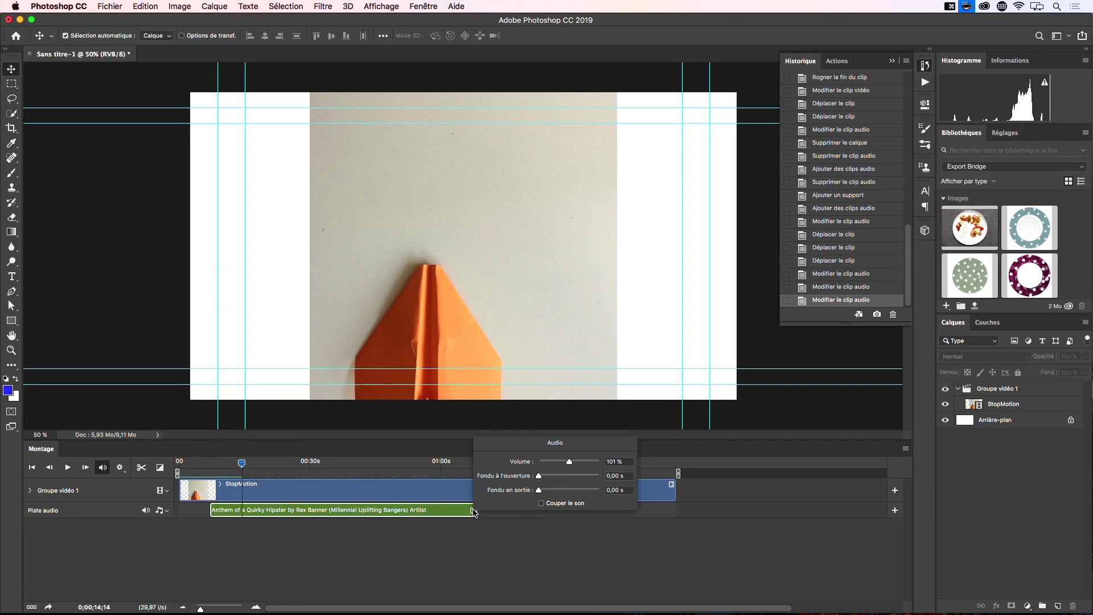
left_click_drag(569, 463, 555, 462)
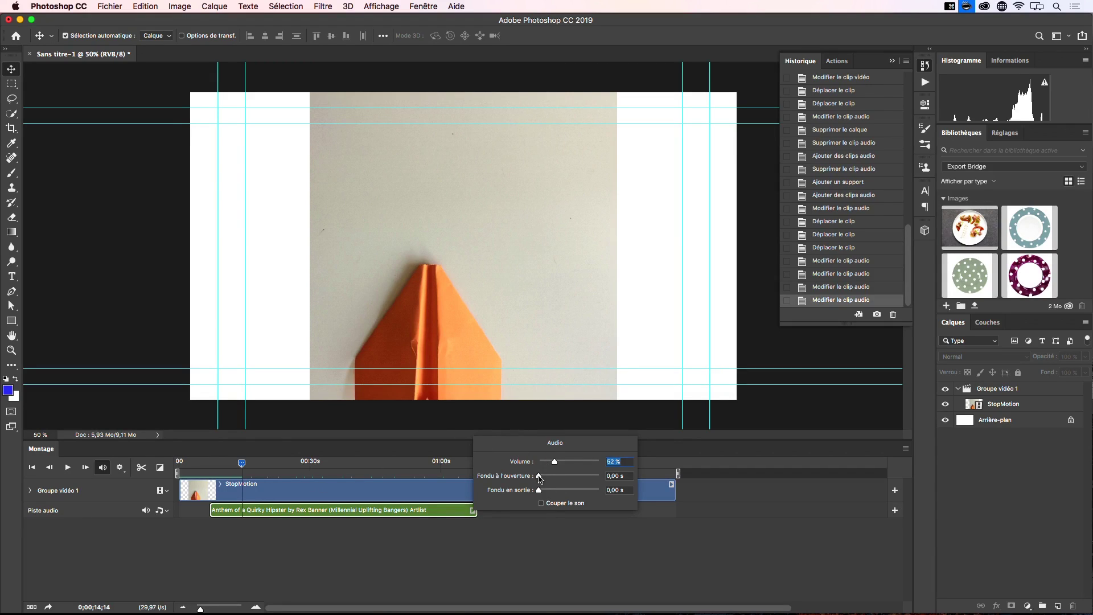
left_click_drag(540, 477, 550, 478)
Examine the frames around the music's entry one by one, from 0;00;06;18 to 0;00;07;21, and return the playhead to 0;00;07;10.
left_click_drag(241, 467, 208, 464)
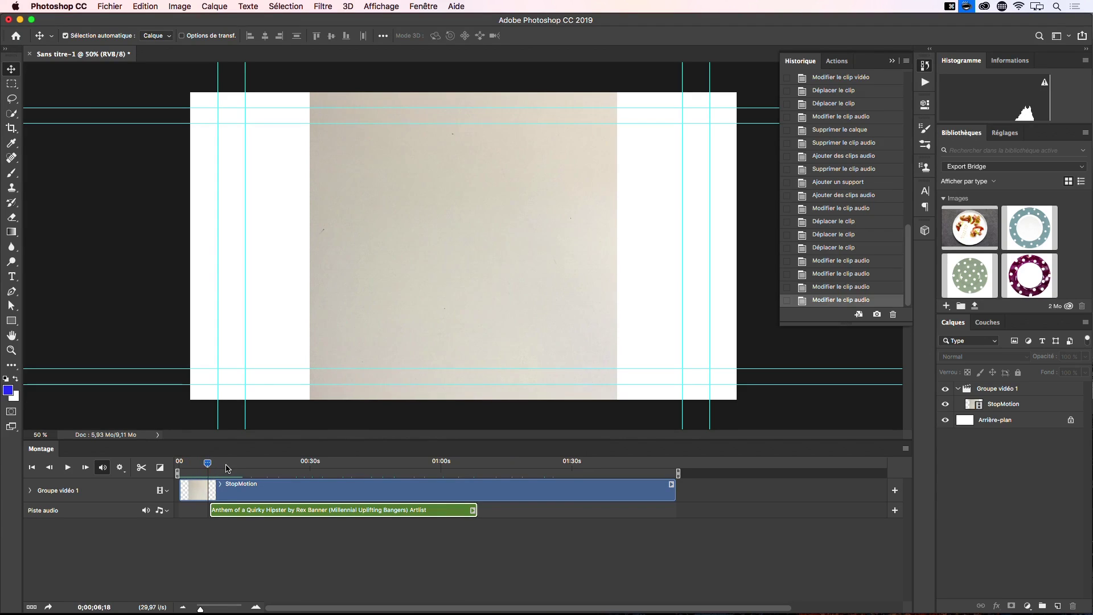
key("Right")
key("Right")
key("Right")
key("Right")
key("Right")
key("Right")
key("Right")
key("Right")
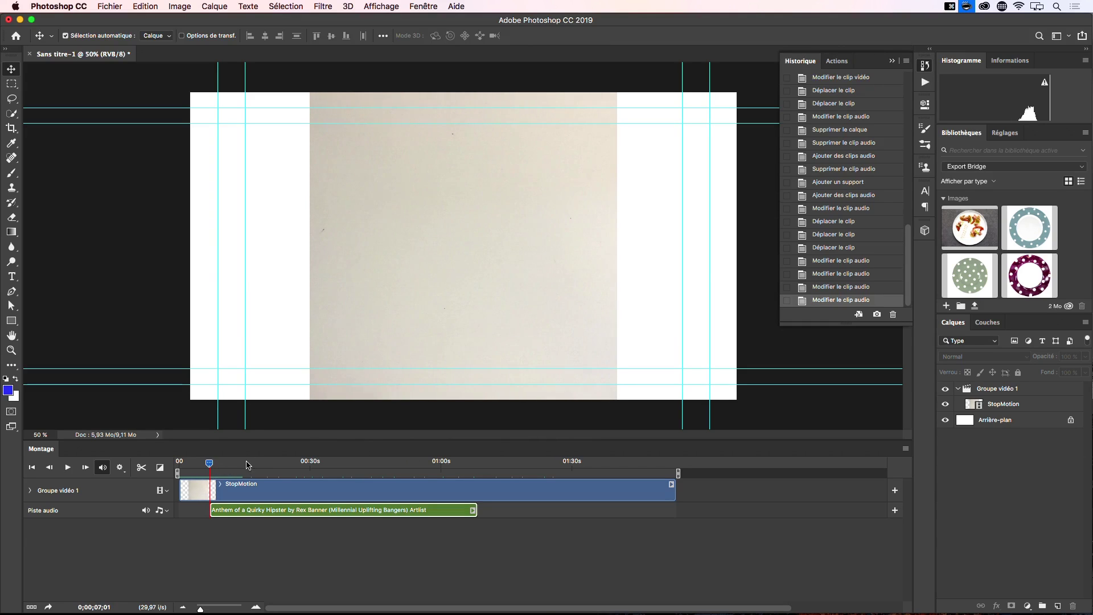
key("Right")
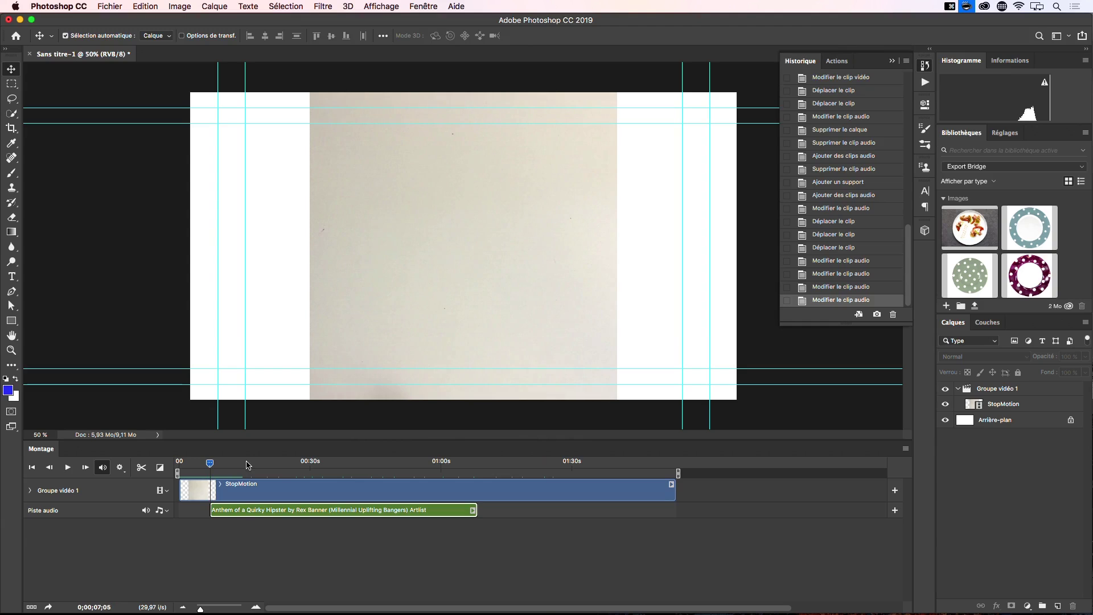
key("Right")
key("Right")
key("Right")
key("Right")
key("Right")
key("Right")
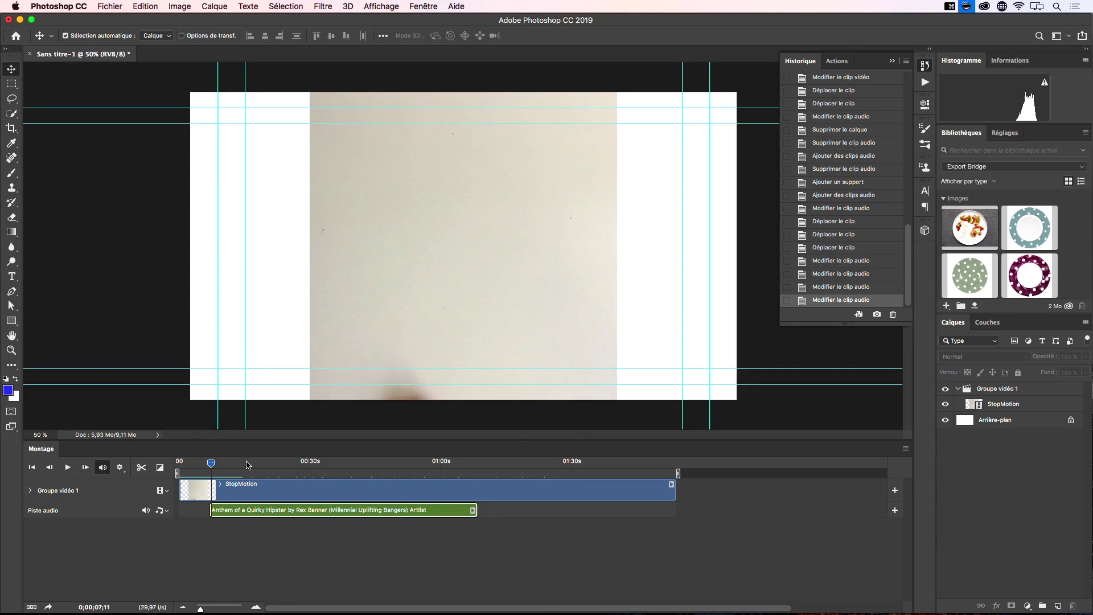
key("Right")
key("Right")
key("Right")
key("Right")
key("Right")
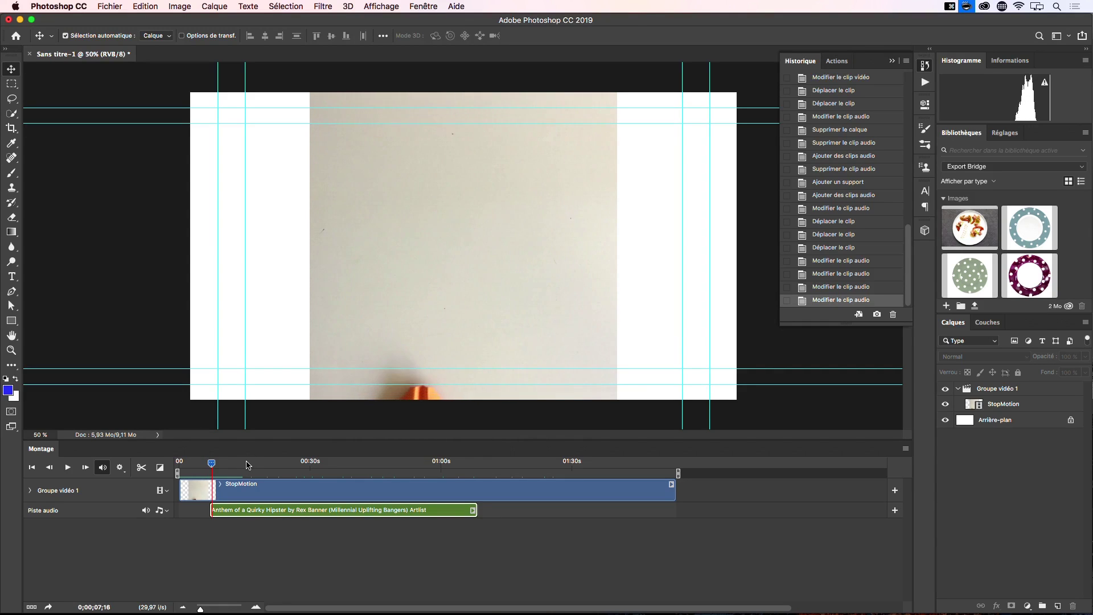
key("Right")
key("Right")
key("Right")
key("Right")
key("Right")
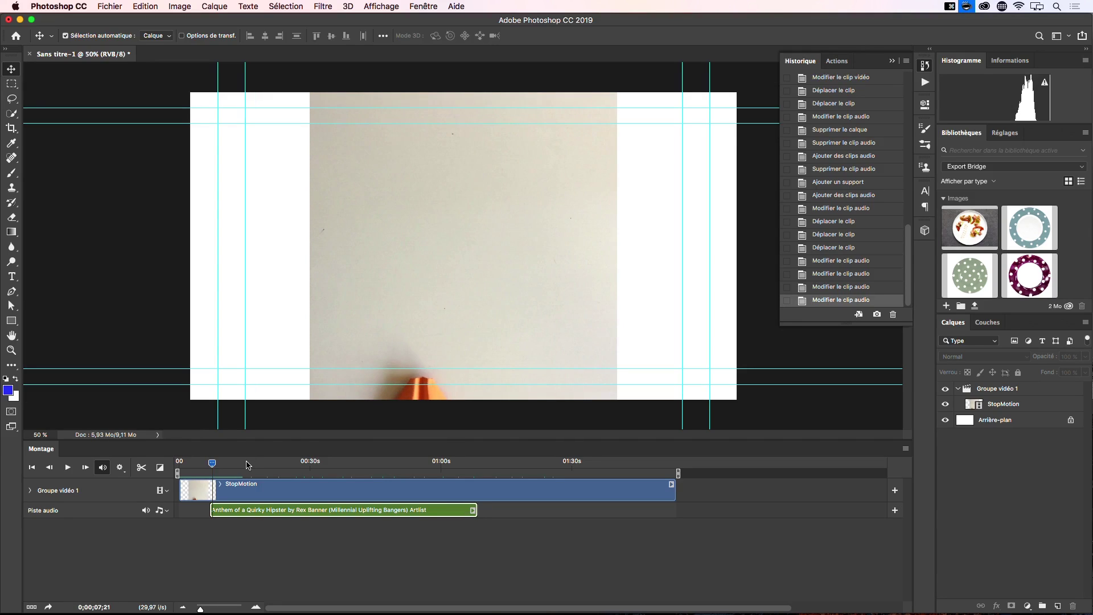
key("Left")
key("Left")
key("Left")
key("Left")
key("Left")
key("Left")
key("Left")
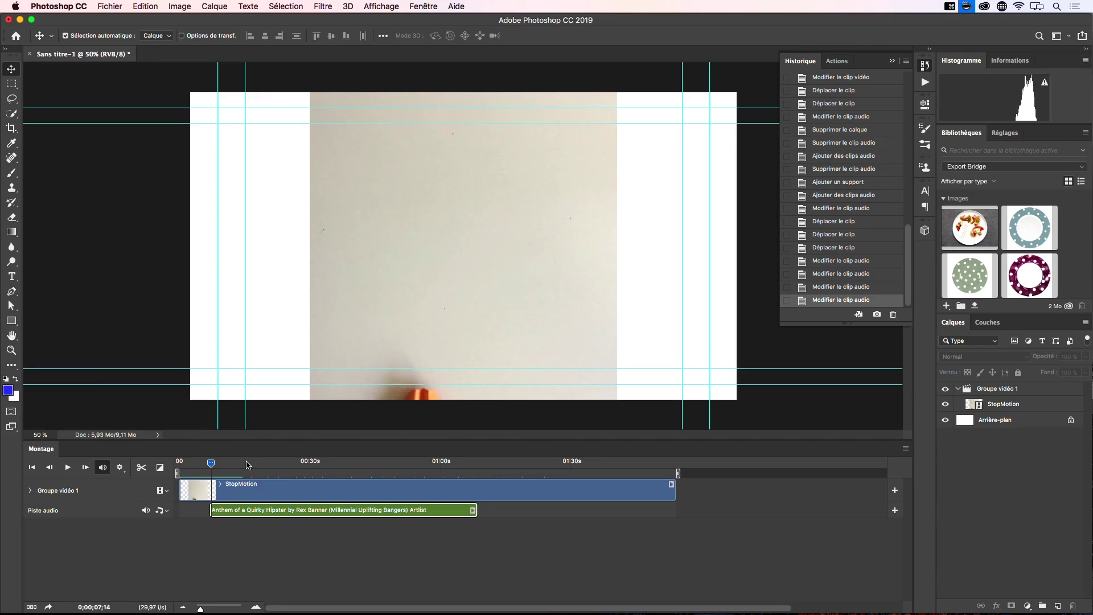
key("Left")
key("Left")
key("Left")
key("Left")
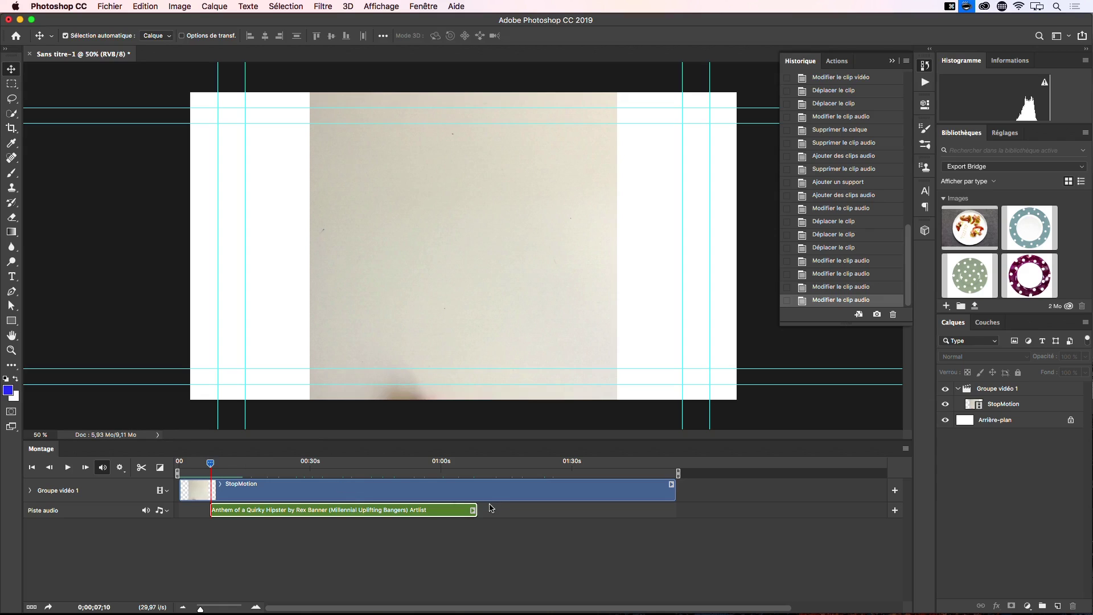
Reduce the music clip's fade-in to 12,65 s and add a fade-out.
left_click(473, 511)
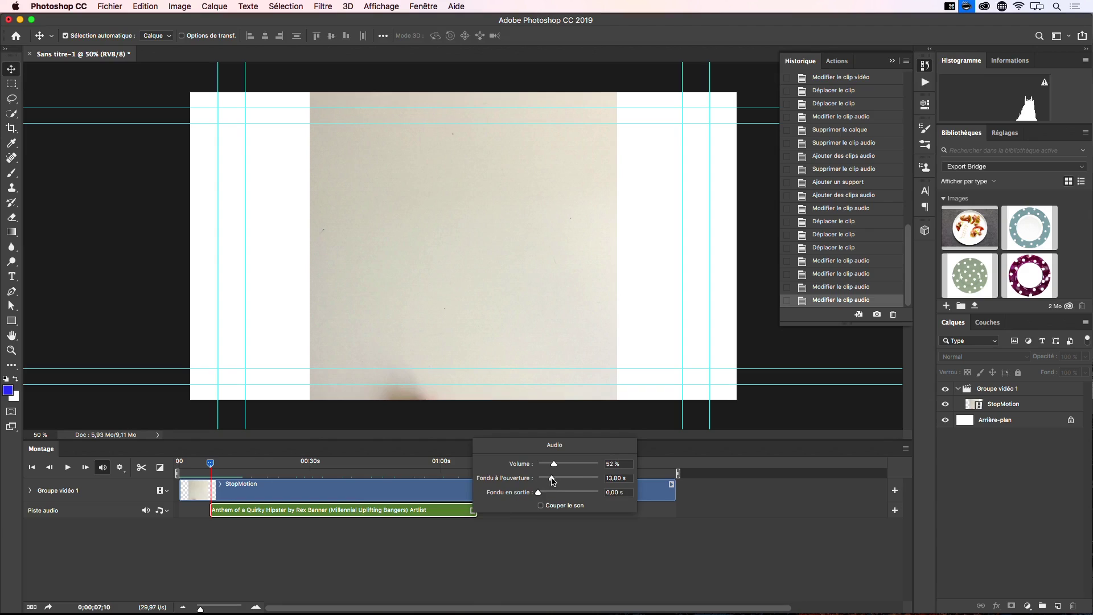
left_click_drag(552, 482, 550, 482)
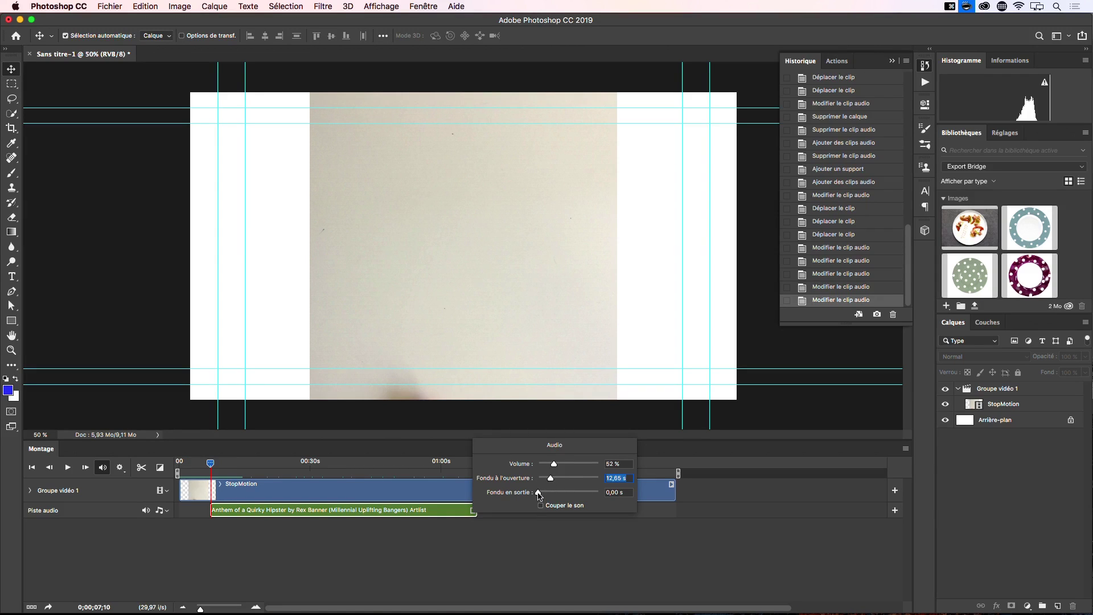
left_click_drag(539, 494, 550, 494)
key("Return")
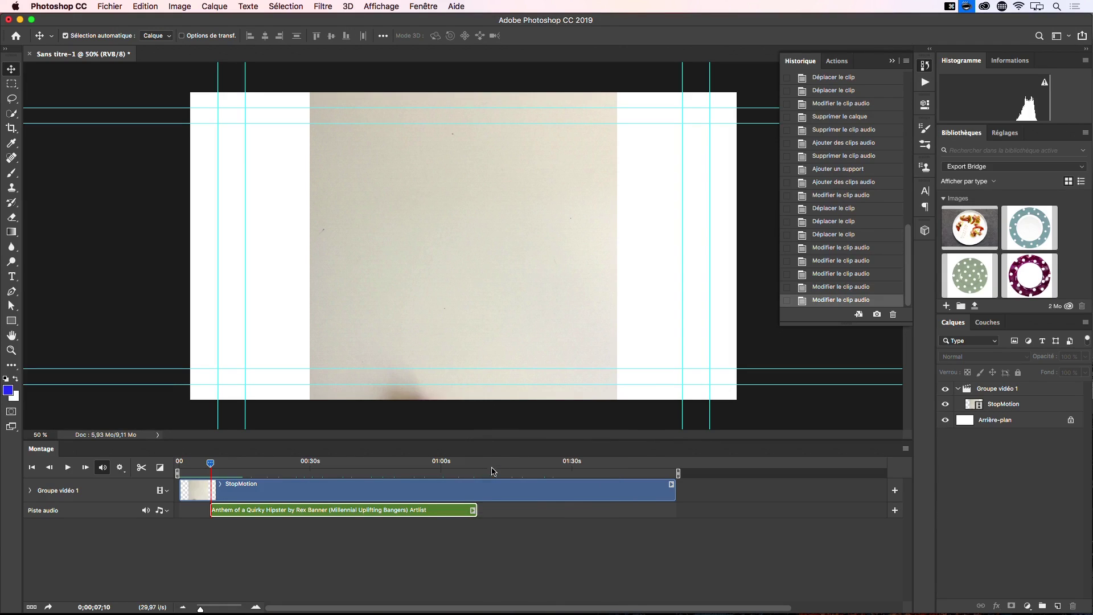
Play the music's entry from 0;00;06;06 and its ending from 0;01;00;02 to check the fades, and place the playhead at 0;00;55;13.
left_click_drag(211, 463, 206, 463)
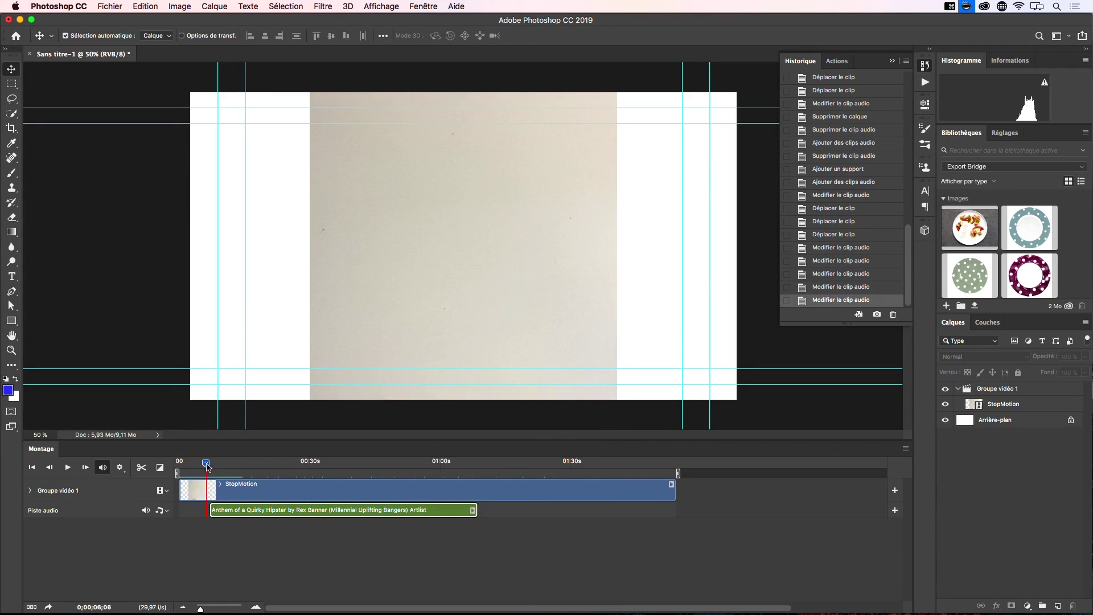
key("space")
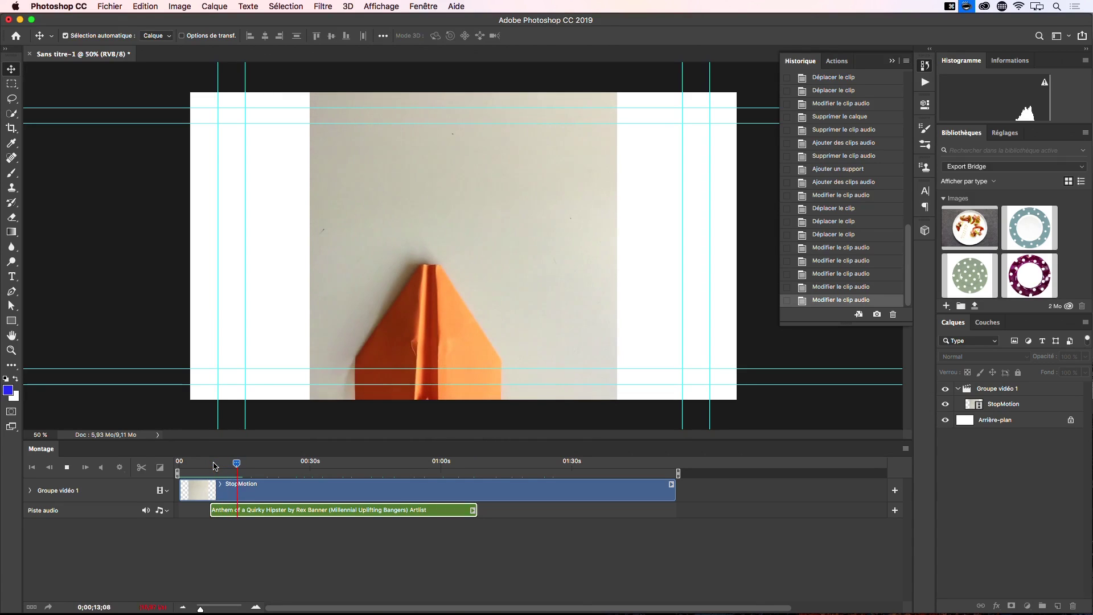
key("space")
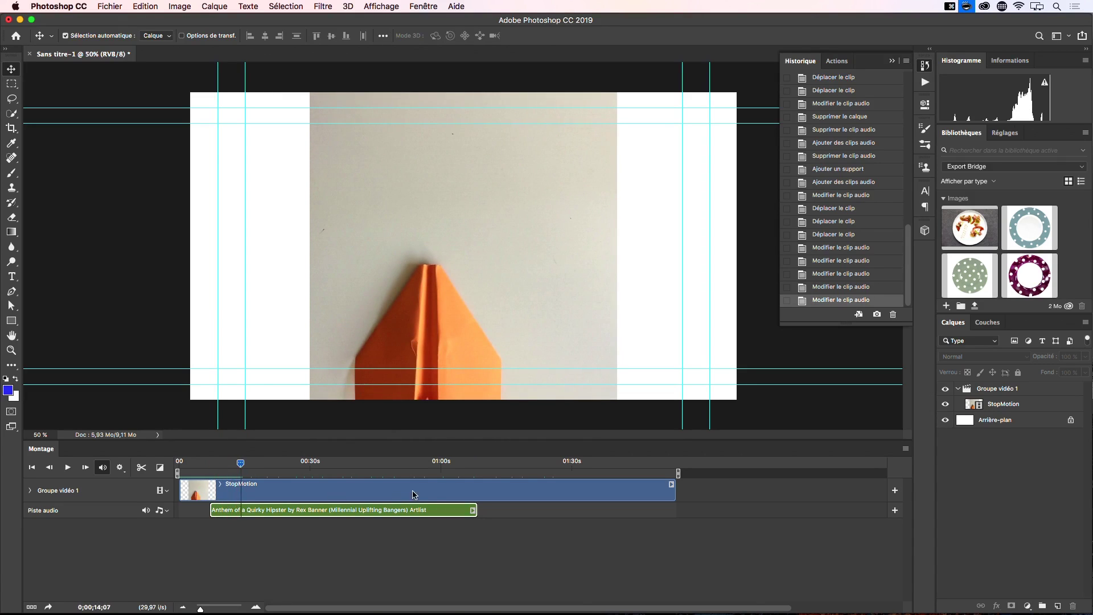
left_click(441, 469)
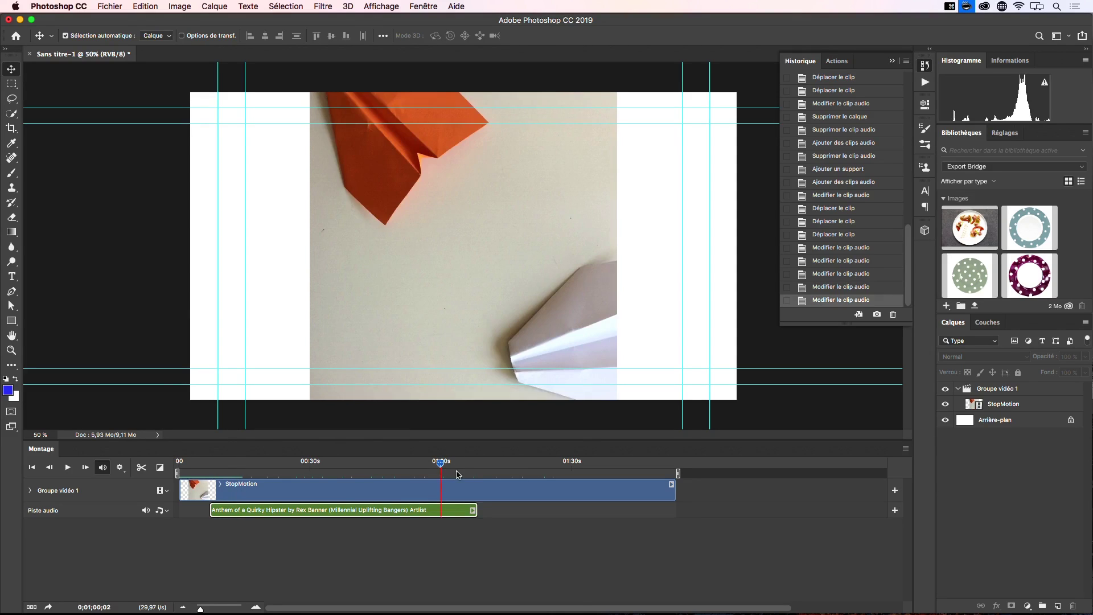
key("space")
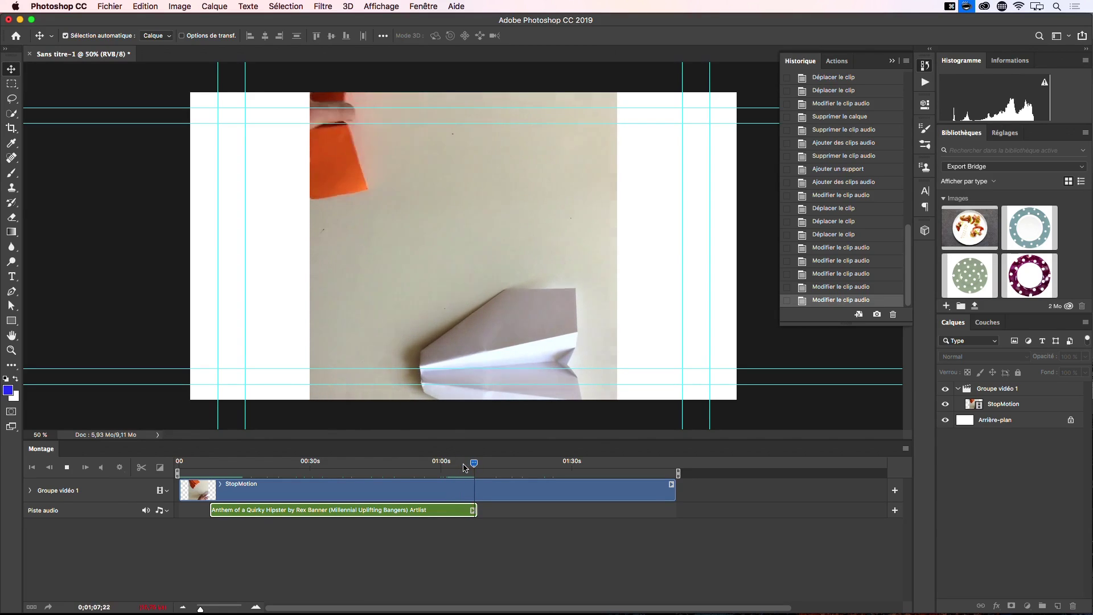
key("space")
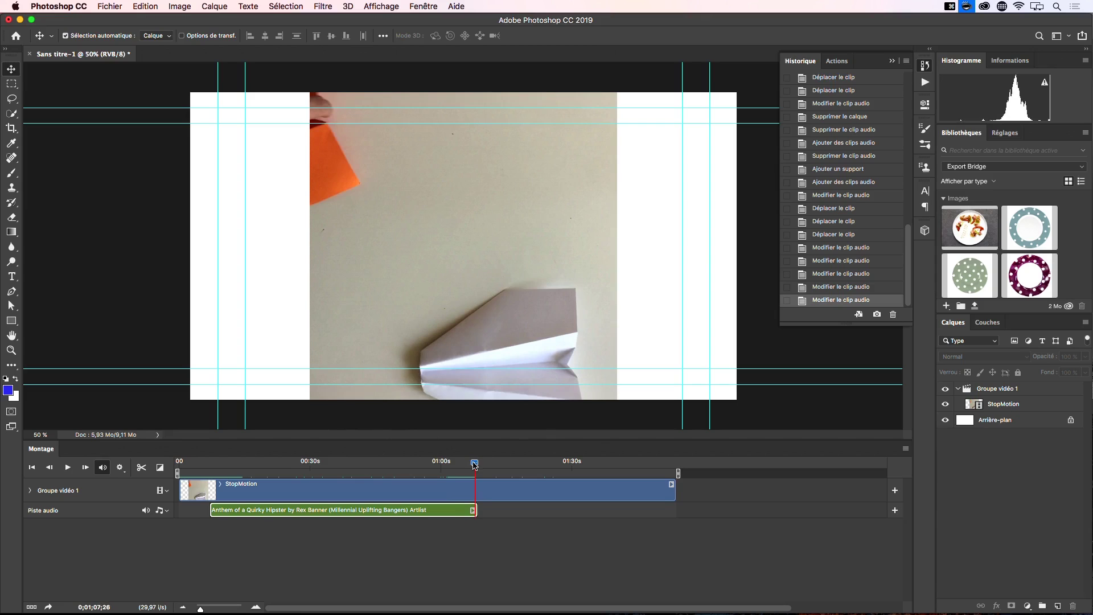
left_click_drag(475, 465, 440, 465)
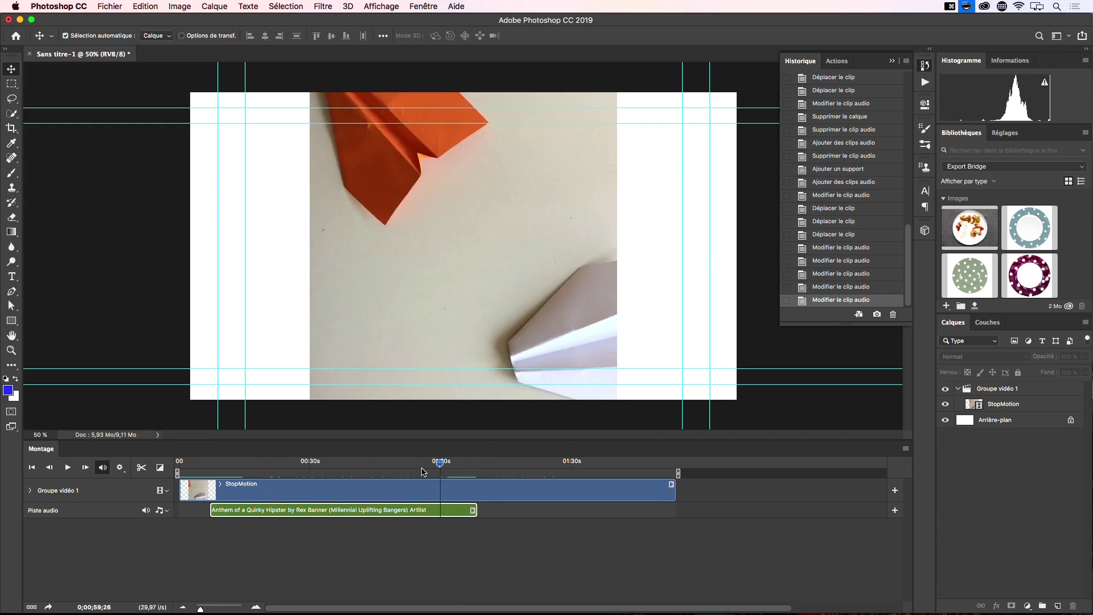
left_click(421, 469)
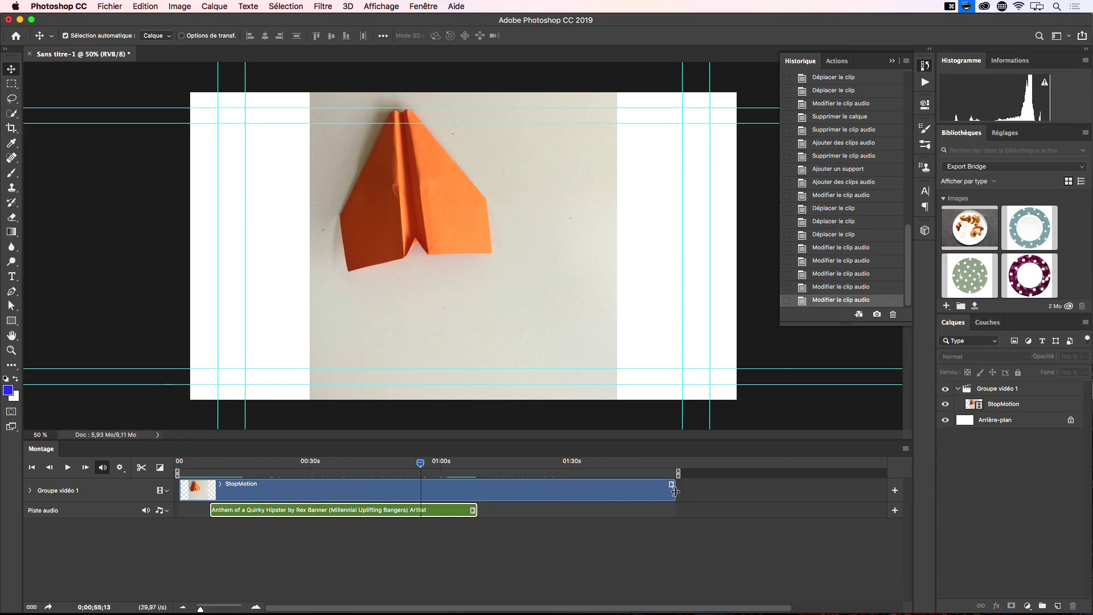
Try trimming the StopMotion clip's beginning to the music's start, restore it, and place the playhead at 0;00;10;06.
mouse_move(675, 491)
left_mouse_down()
mouse_move(482, 486)
mouse_move(674, 500)
left_mouse_up()
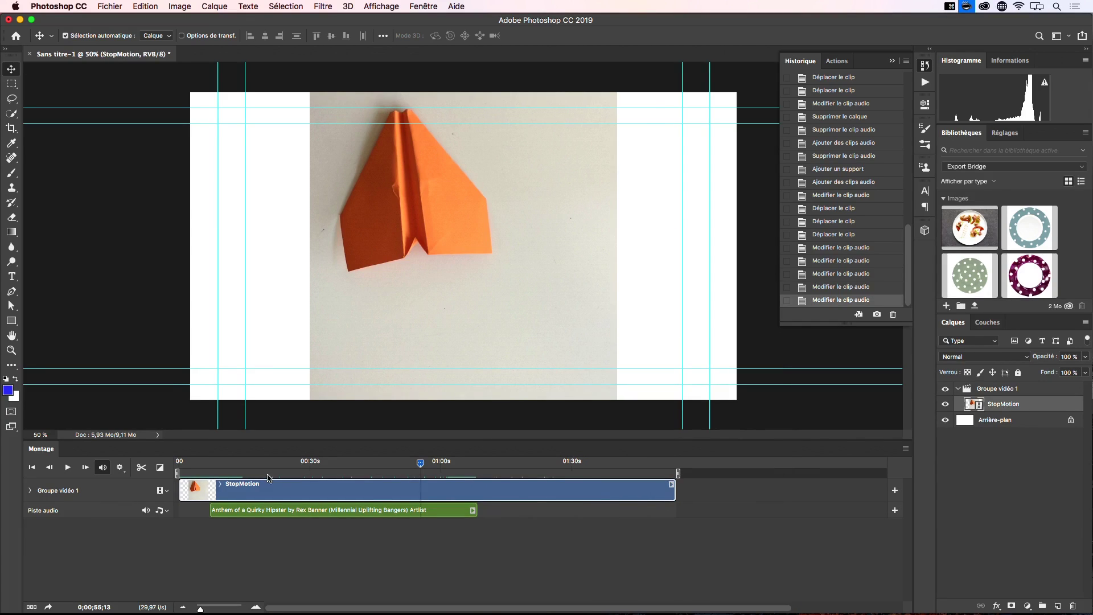
mouse_move(236, 489)
left_mouse_down()
mouse_move(270, 488)
mouse_move(179, 489)
mouse_move(244, 489)
left_mouse_up()
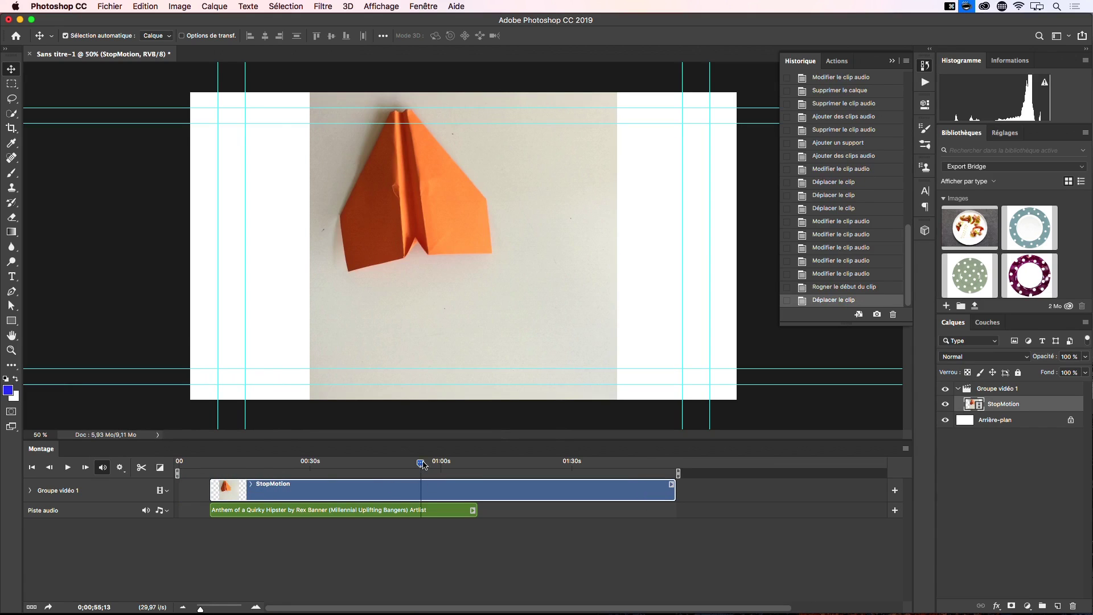
mouse_move(423, 464)
left_mouse_down()
mouse_move(205, 463)
mouse_move(223, 466)
mouse_move(208, 490)
mouse_move(180, 485)
left_mouse_up()
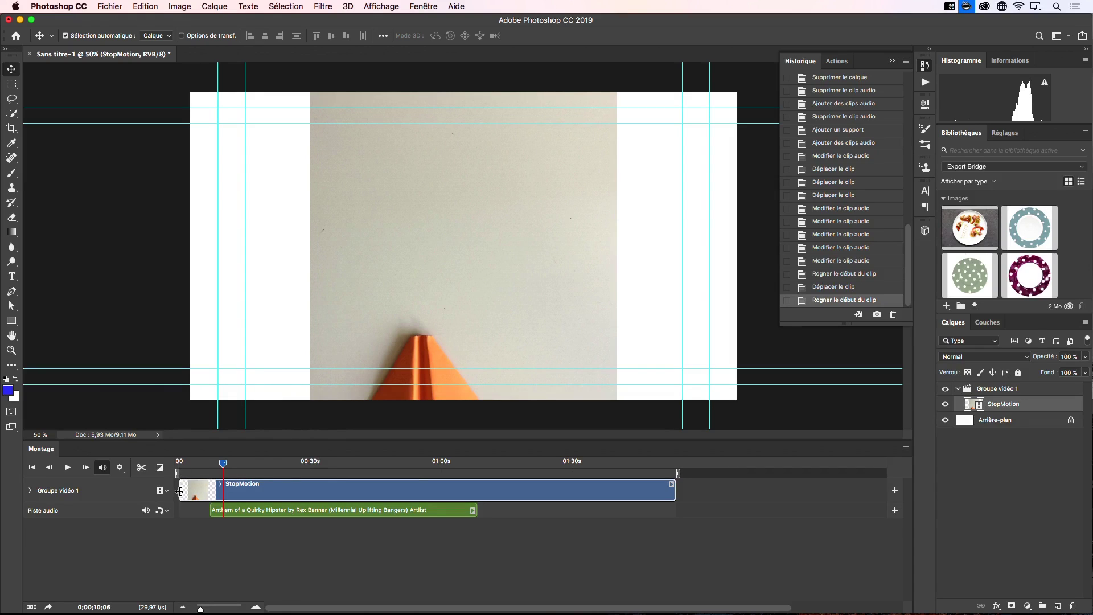
Trim the StopMotion clip's start and end to match the music clip, and place the playhead at 0;00;05;13.
left_click_drag(180, 492, 236, 487)
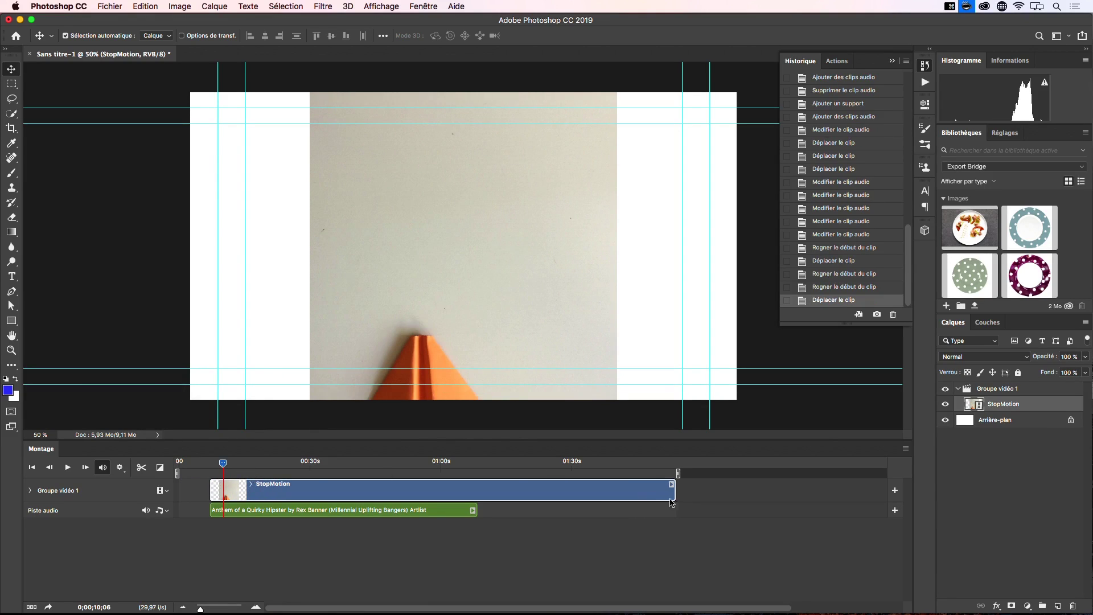
left_click_drag(675, 493, 477, 491)
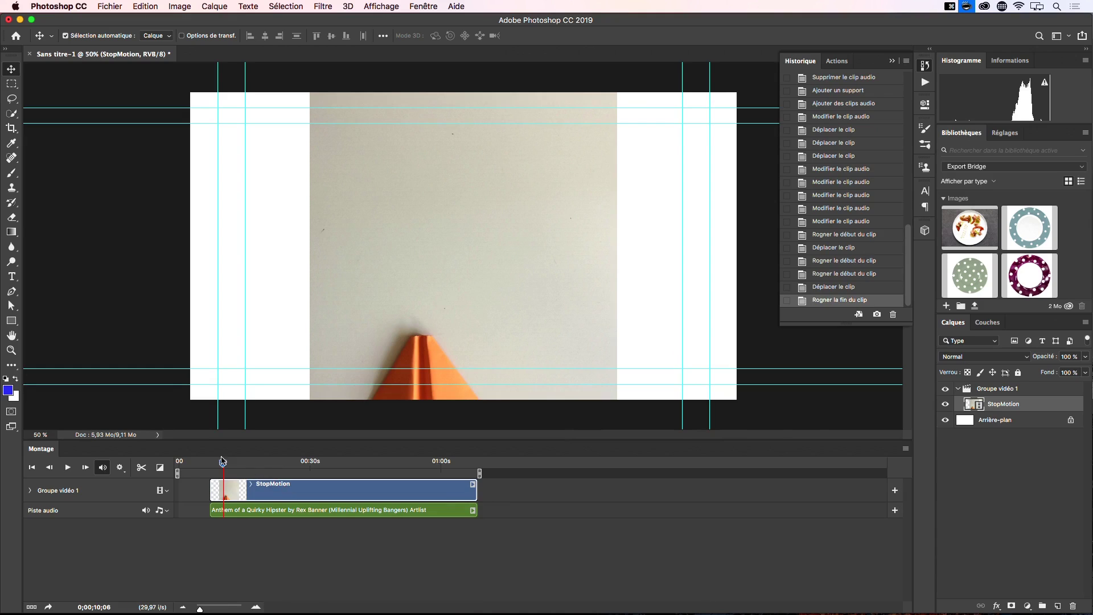
left_click_drag(224, 465, 202, 464)
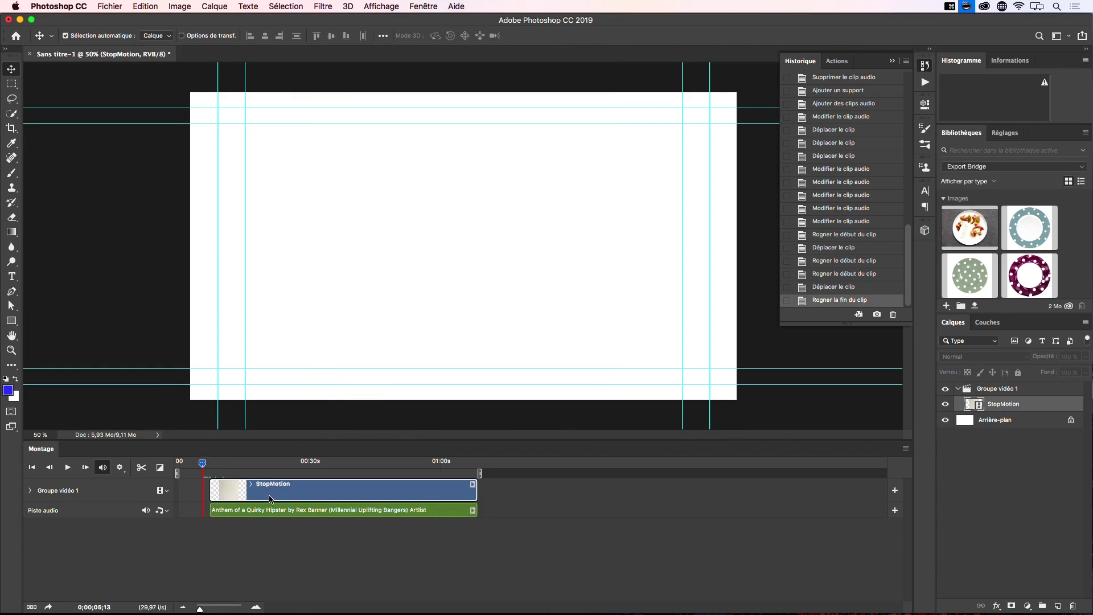
Move the StopMotion and music clips to the beginning of the timeline, and place the playhead at 0;00;00;00.
mouse_move(282, 510)
left_mouse_down()
mouse_move(223, 492)
mouse_move(295, 509)
left_mouse_up()
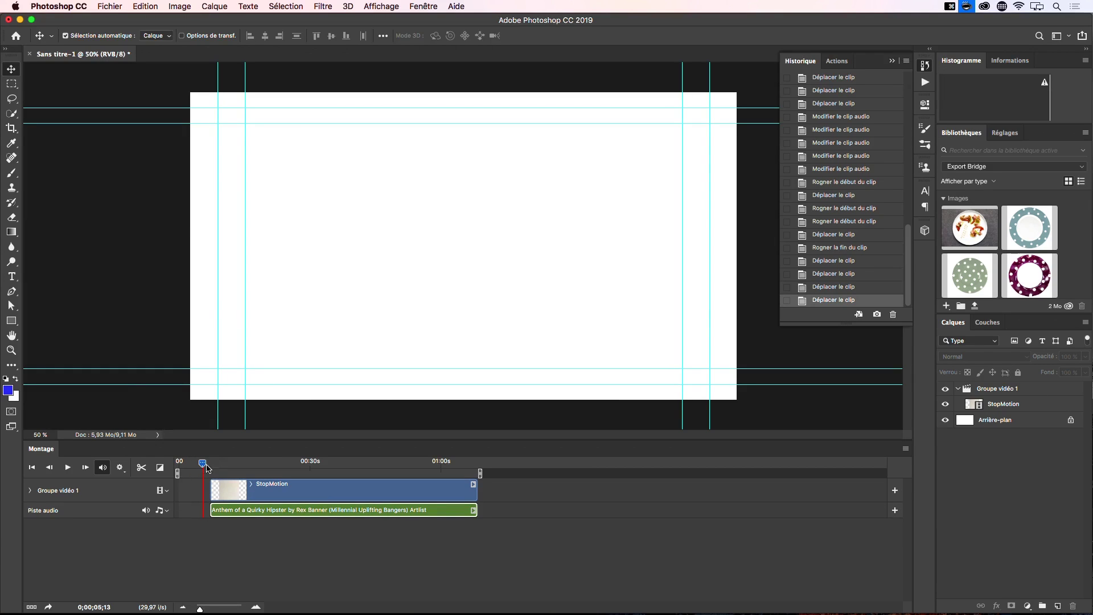
left_click_drag(254, 495, 224, 510)
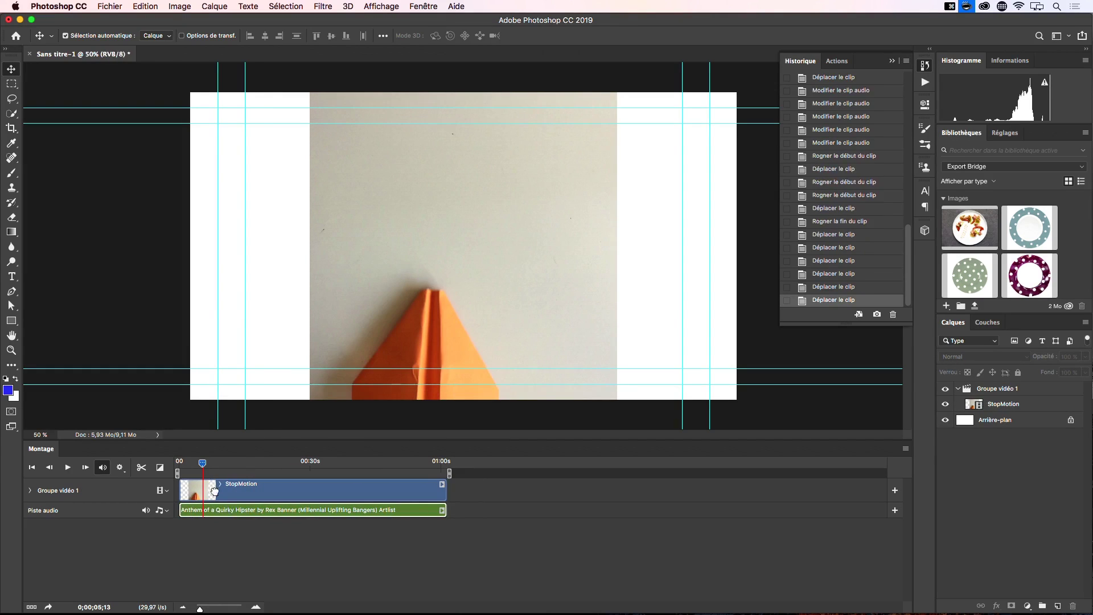
left_click_drag(202, 463, 179, 463)
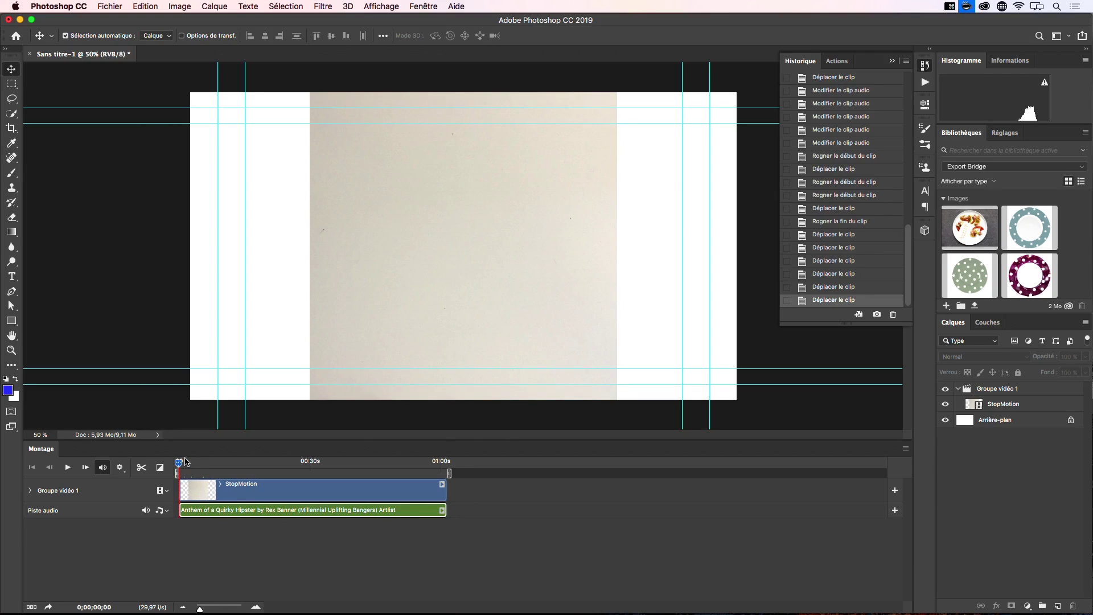
Play the montage from its start and from 0;00;53;12 to check it, and stop playback at 0;00;01;15.
key("space")
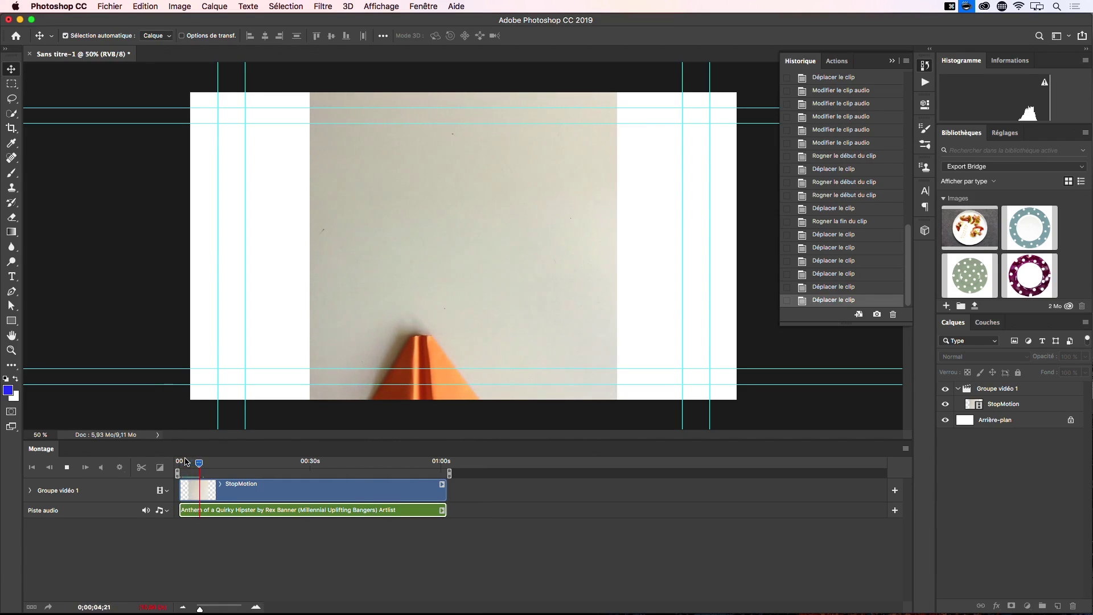
left_click(413, 463)
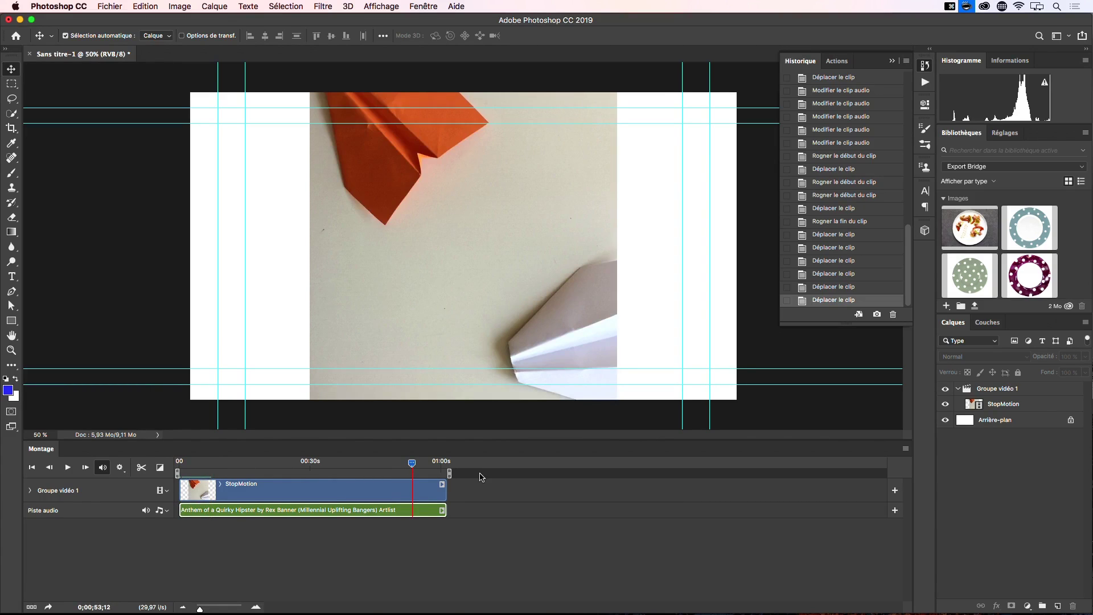
key("space")
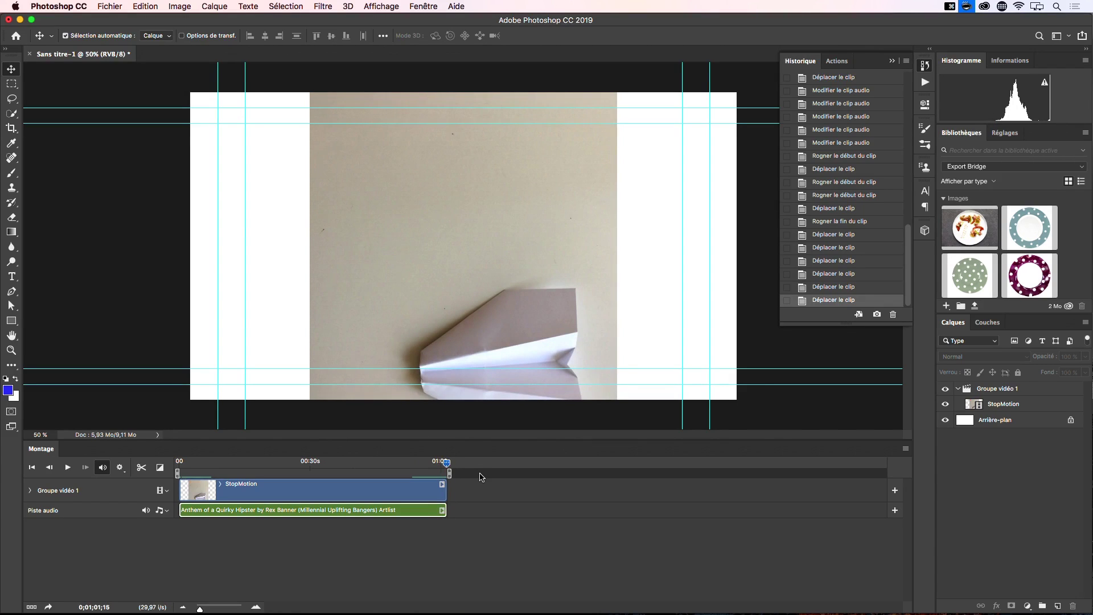
key("space")
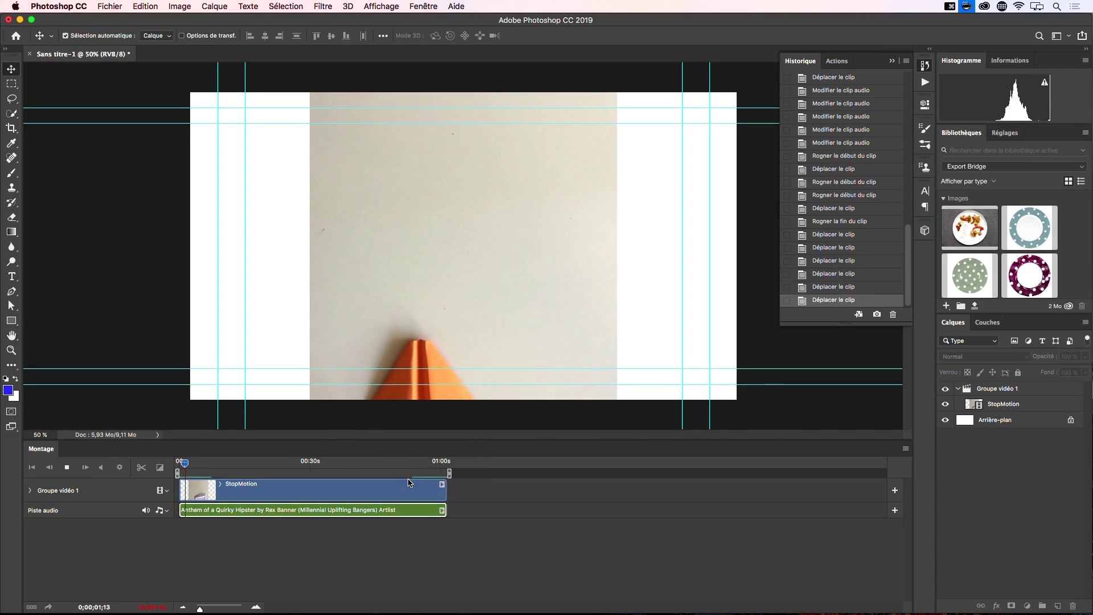
key("space")
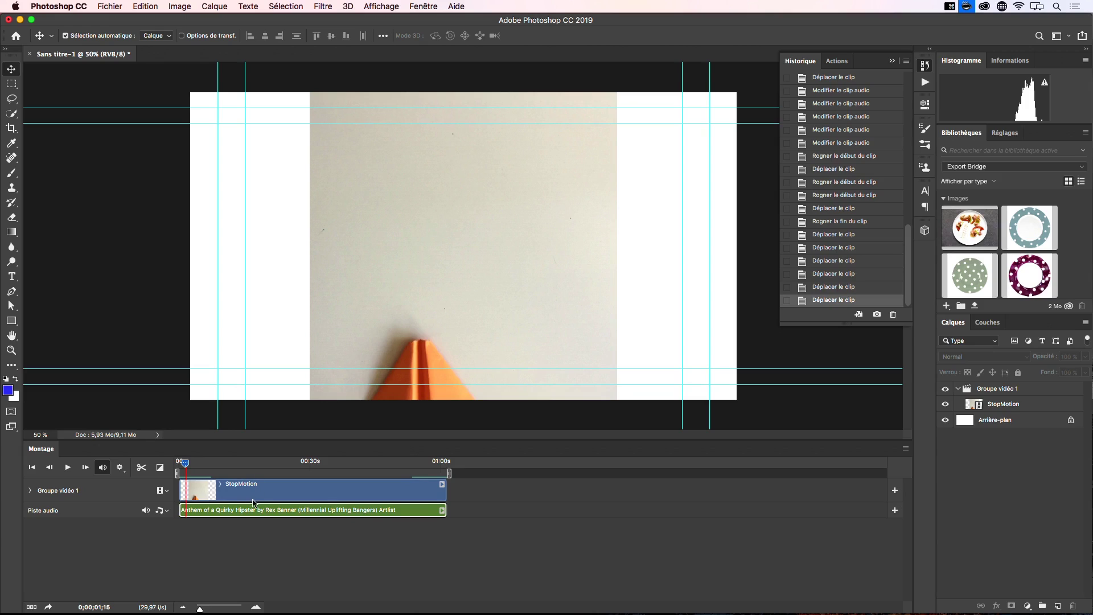
Check the music clip's audio settings, and shorten the StopMotion clip's duration to 58,8 s in its video settings.
left_click(442, 510)
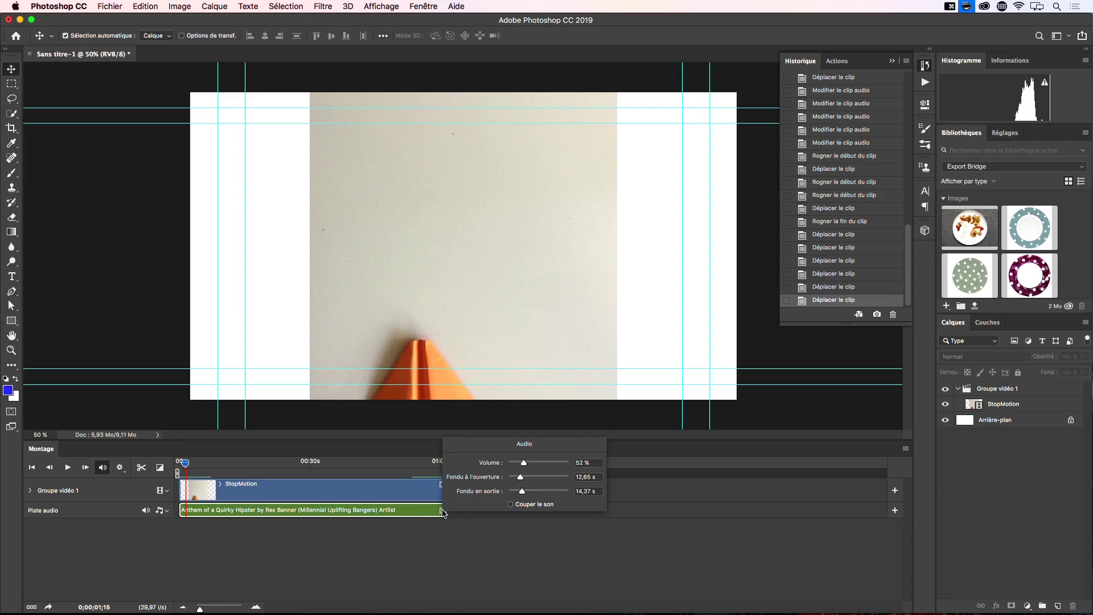
left_click(424, 489)
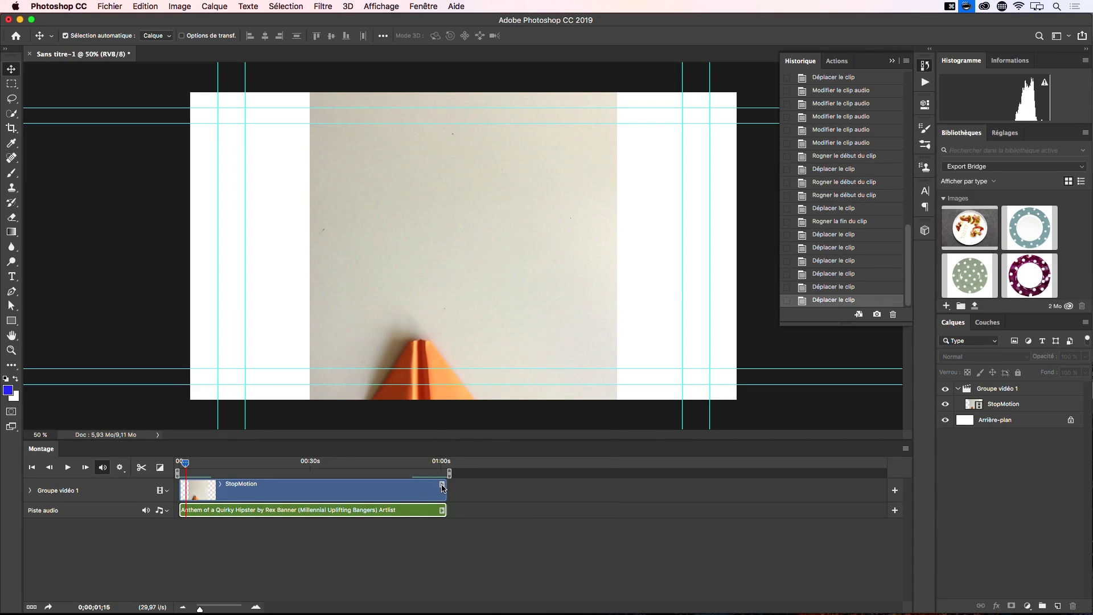
left_click(442, 486)
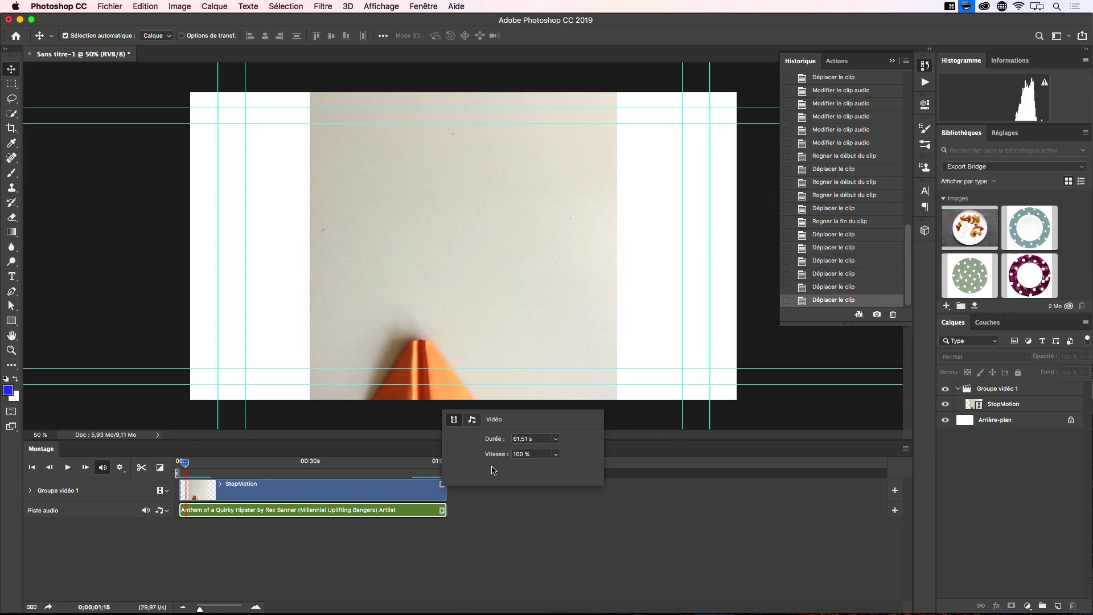
left_click(556, 453)
left_click_drag(557, 453, 529, 431)
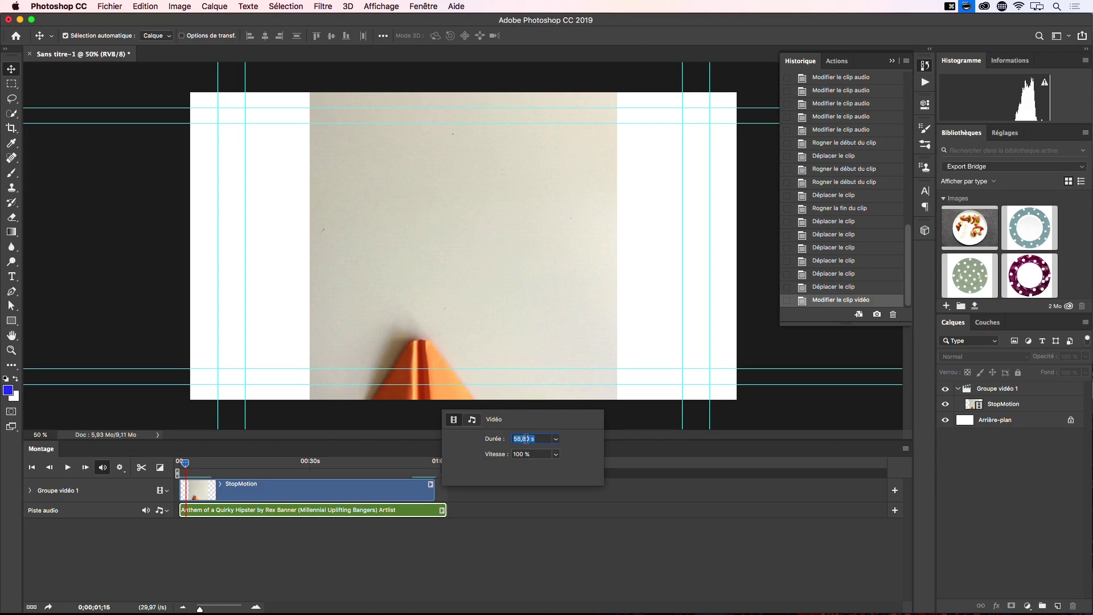
left_click(517, 417)
left_click(556, 453)
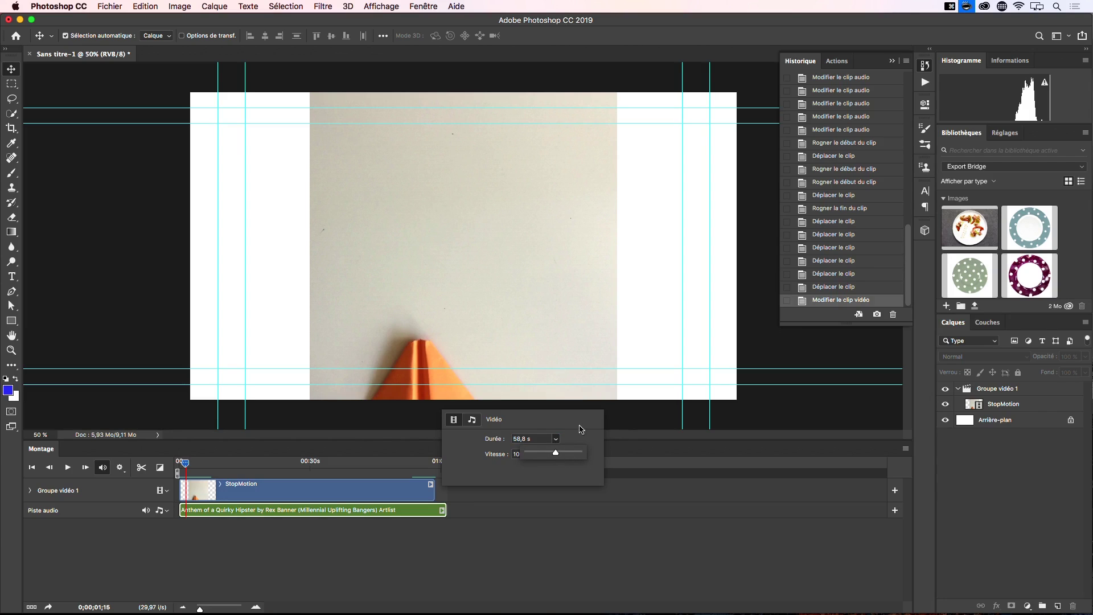
left_click(621, 485)
left_click(442, 495)
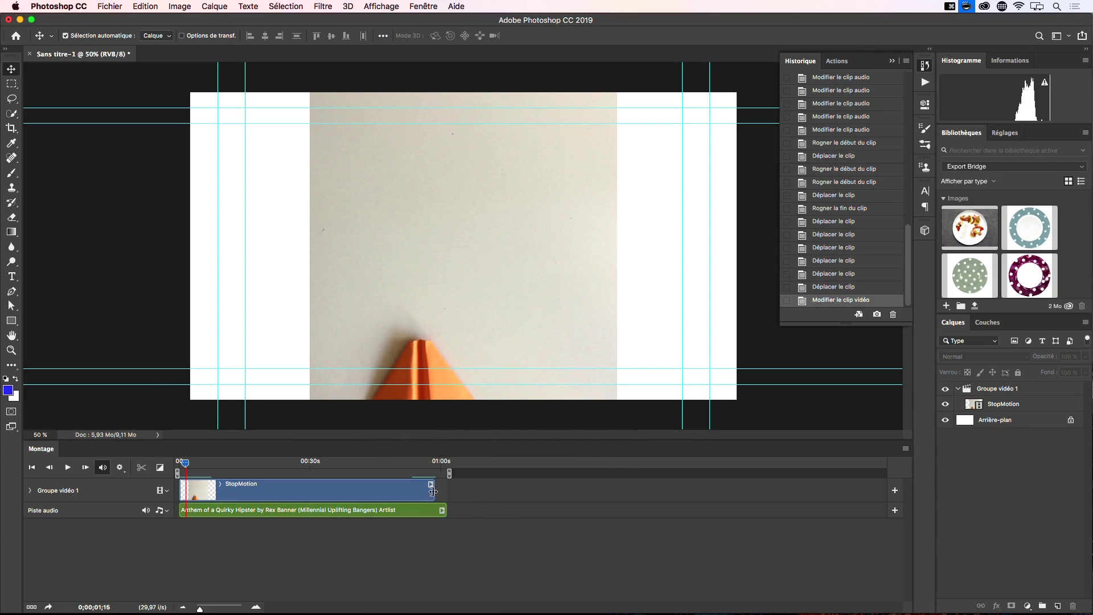
Extend the end of the StopMotion clip to 91,93 s, and set its duration to 107,00 s.
left_click_drag(433, 491, 579, 491)
left_click(575, 486)
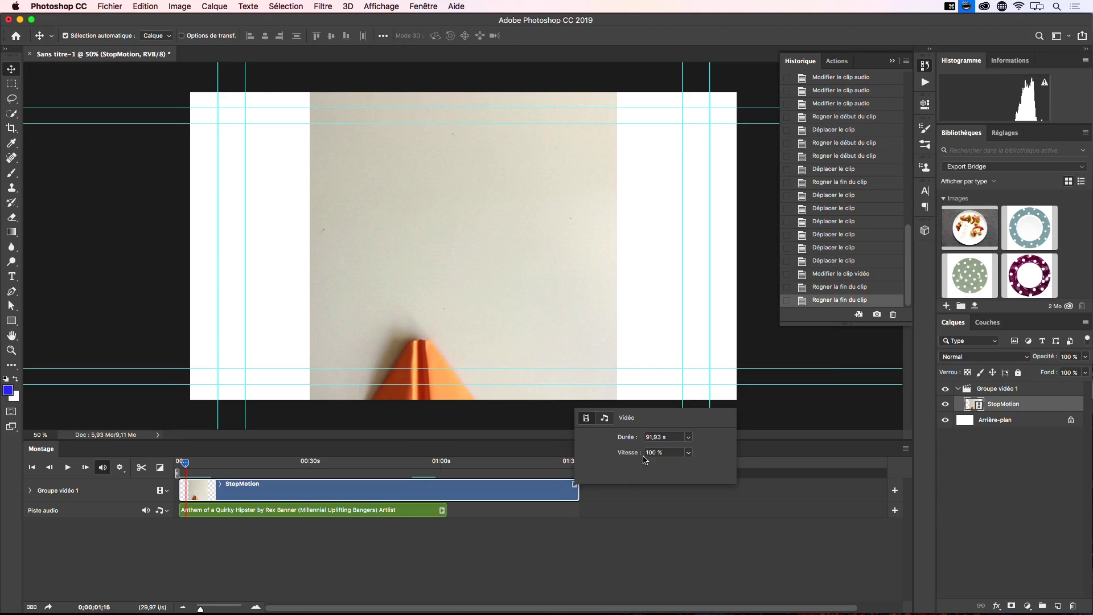
left_click(688, 452)
left_click_drag(690, 455, 721, 453)
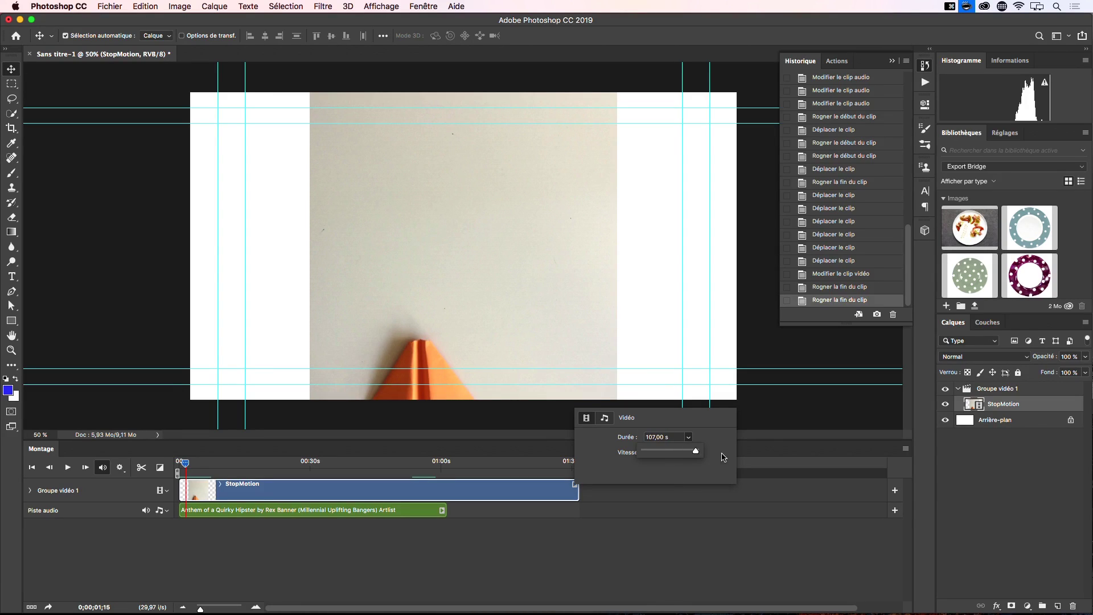
mouse_move(722, 457)
left_mouse_down()
mouse_move(686, 454)
mouse_move(710, 459)
left_mouse_up()
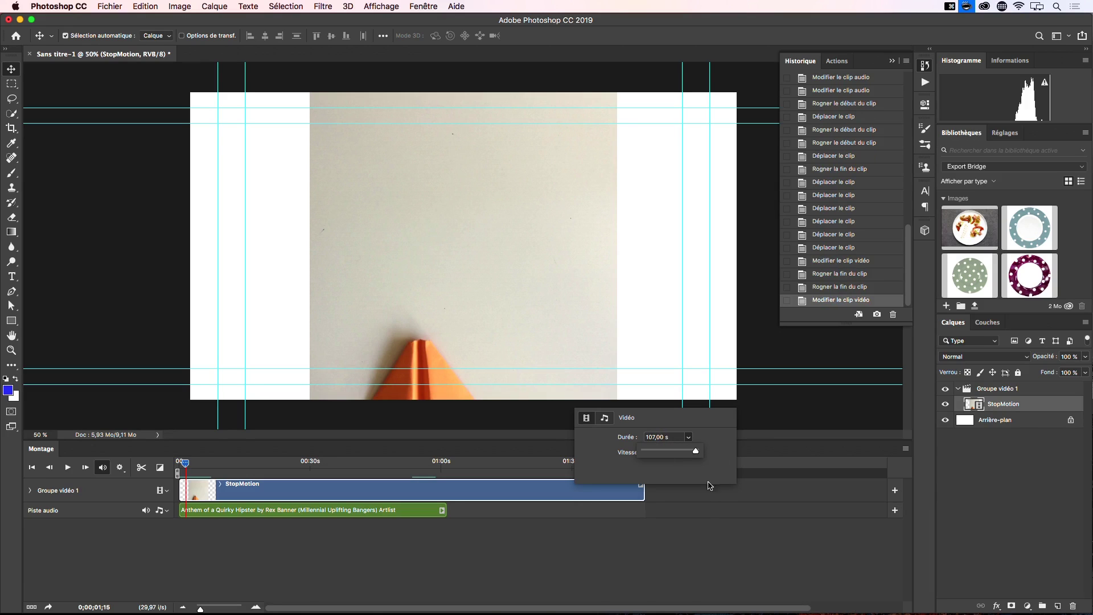
Lower the StopMotion clip's sound volume to 88 %, and try muting its sound before restoring it.
left_click(607, 419)
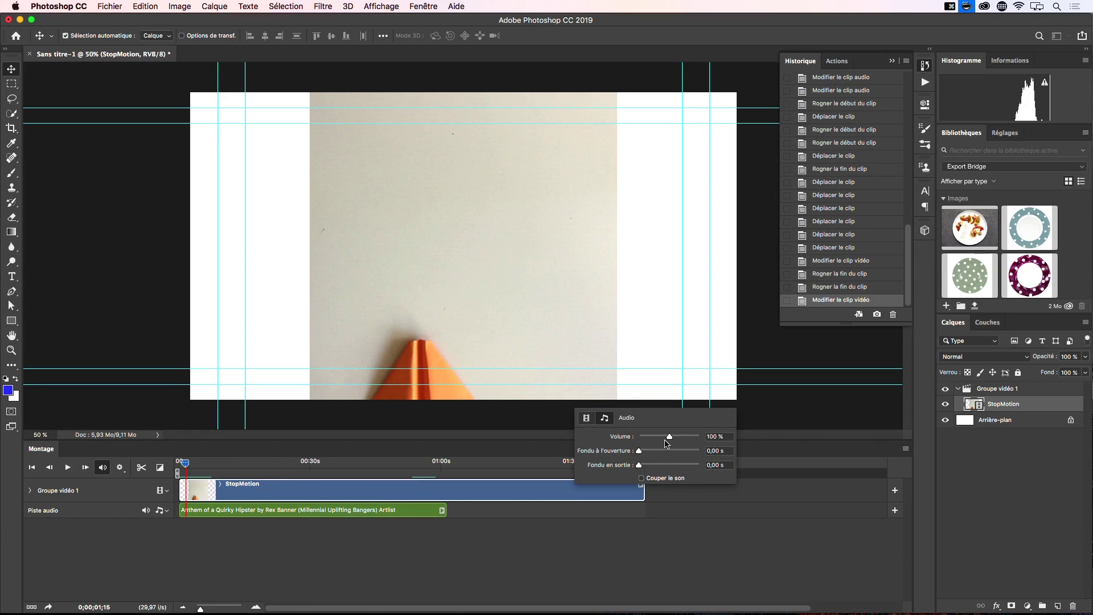
mouse_move(670, 439)
left_mouse_down()
mouse_move(655, 440)
mouse_move(665, 438)
left_mouse_up()
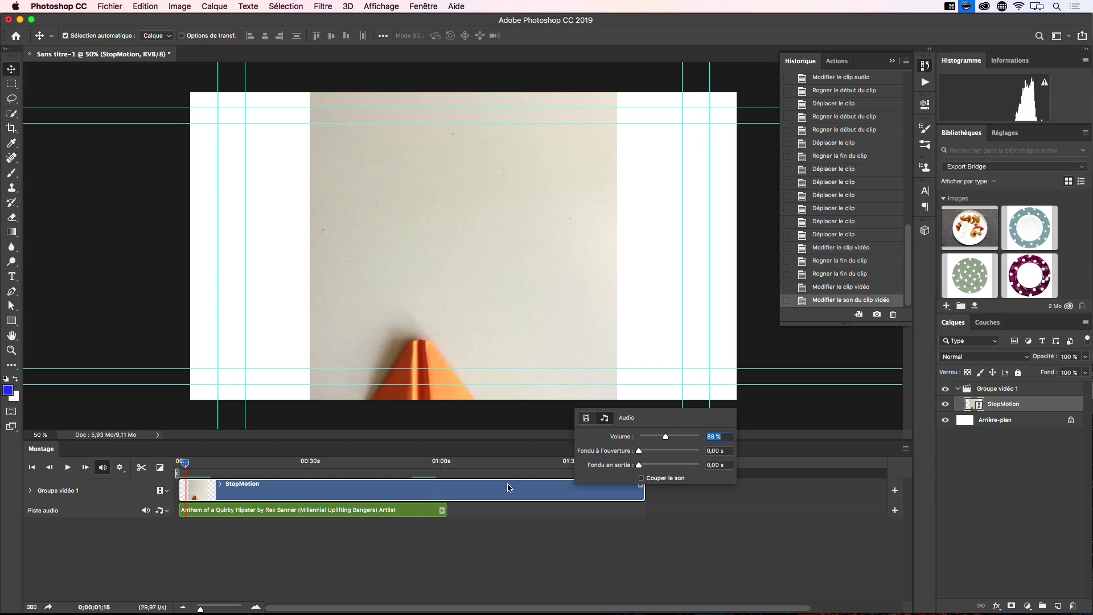
left_click(642, 479)
left_click(642, 479)
left_click(669, 516)
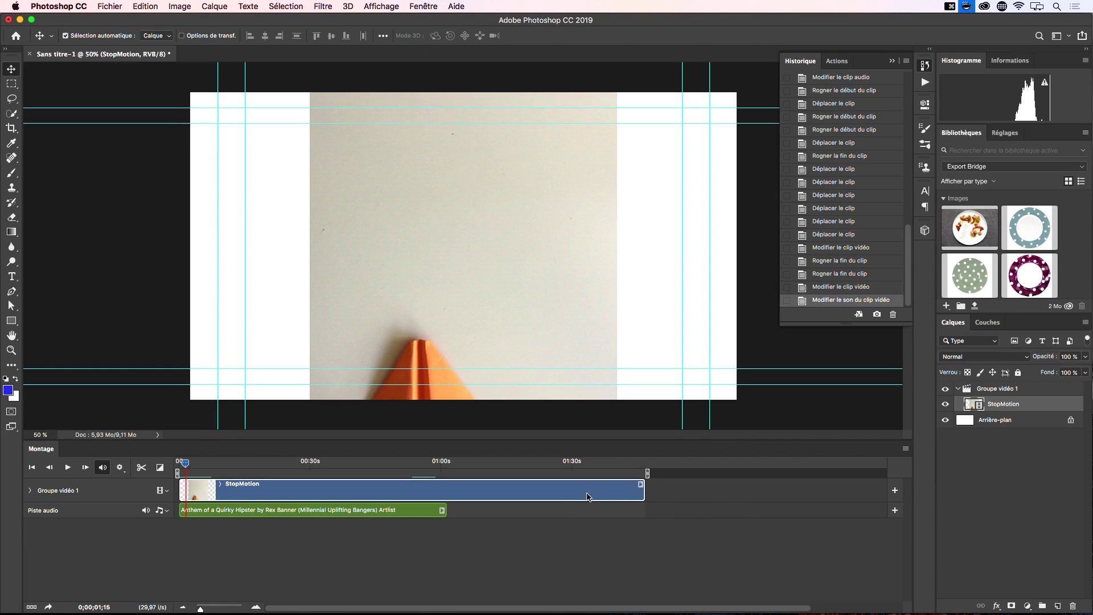
left_click(522, 516)
left_click(391, 507)
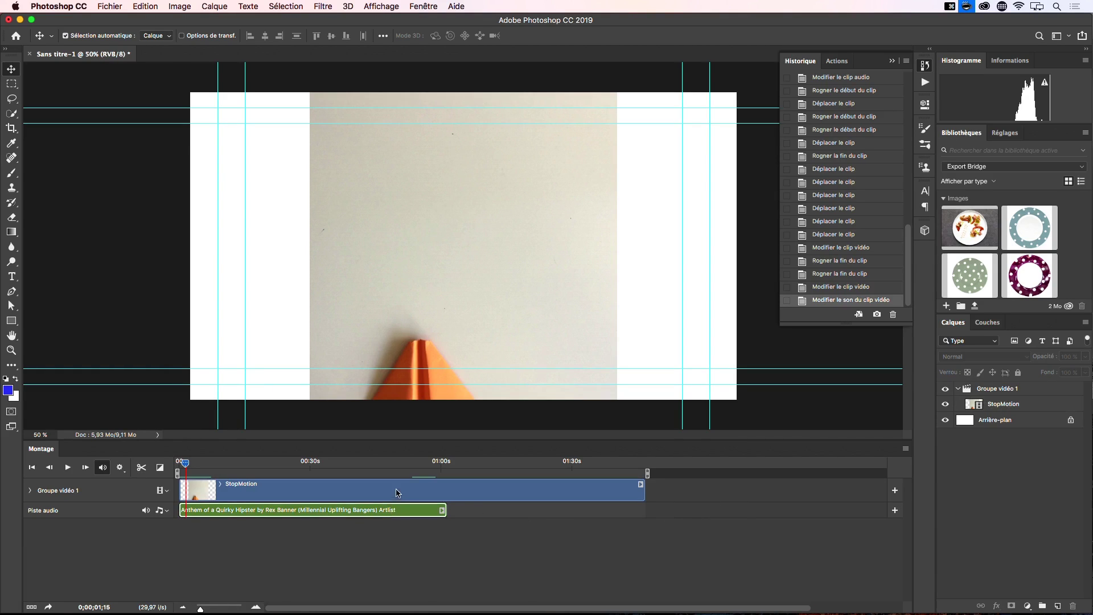
left_click(397, 490)
left_click(400, 510)
left_click(409, 496)
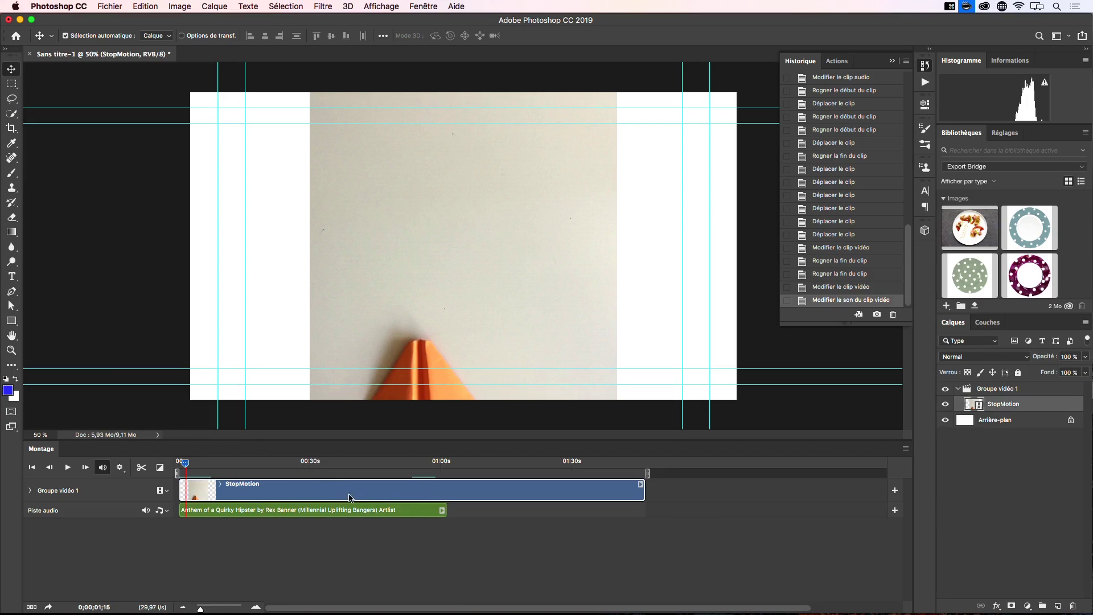
left_click(385, 511)
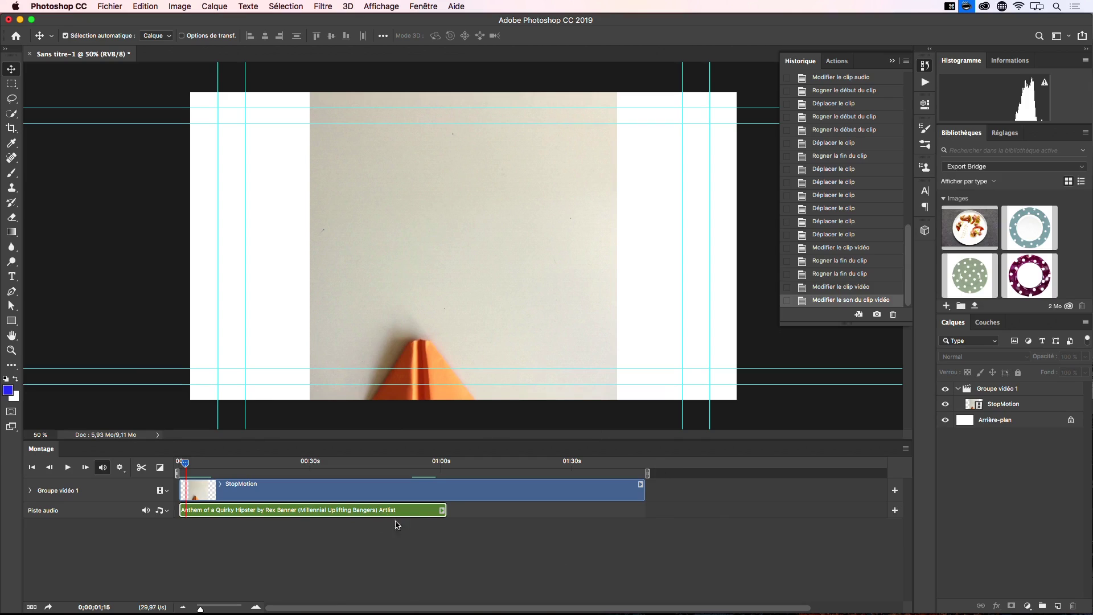
left_click(456, 498)
left_click(428, 511)
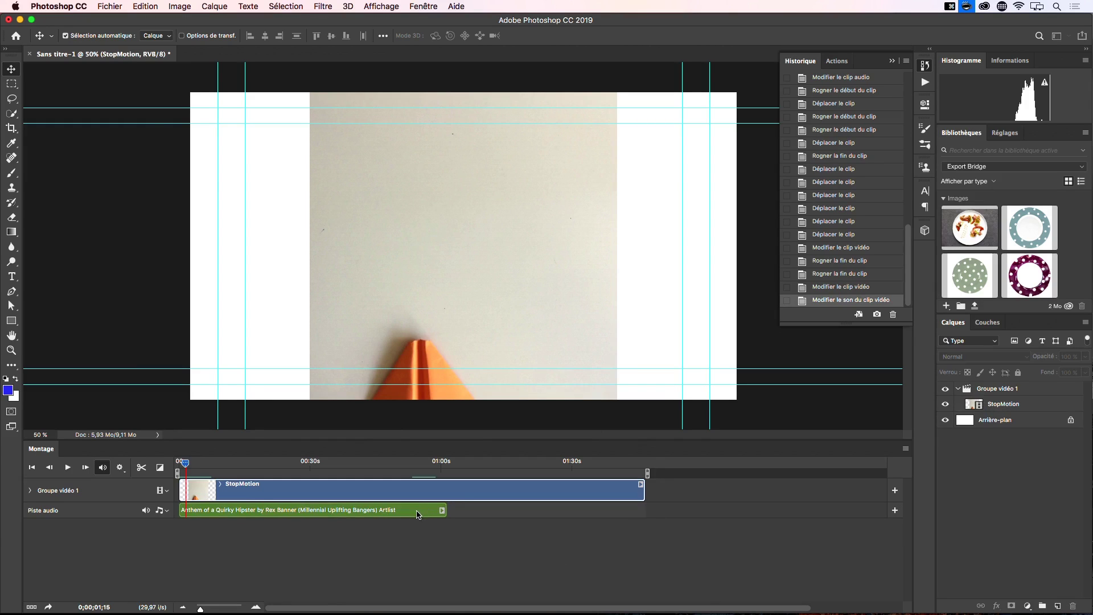
left_click(428, 498)
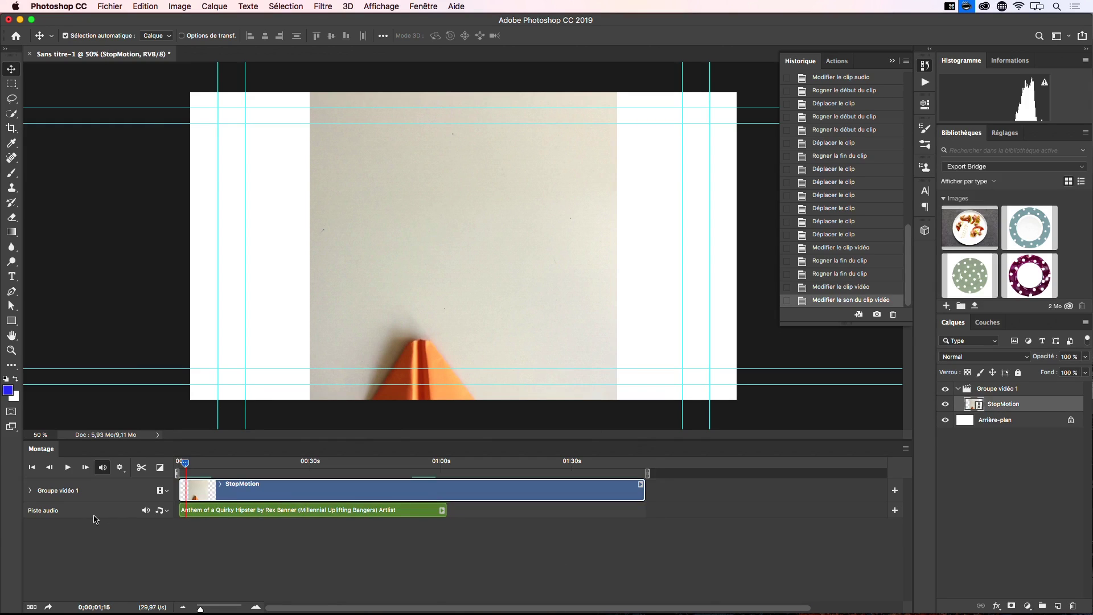
Examine the music clip's audio settings and the StopMotion clip's video settings for duration and speed.
left_click(442, 510)
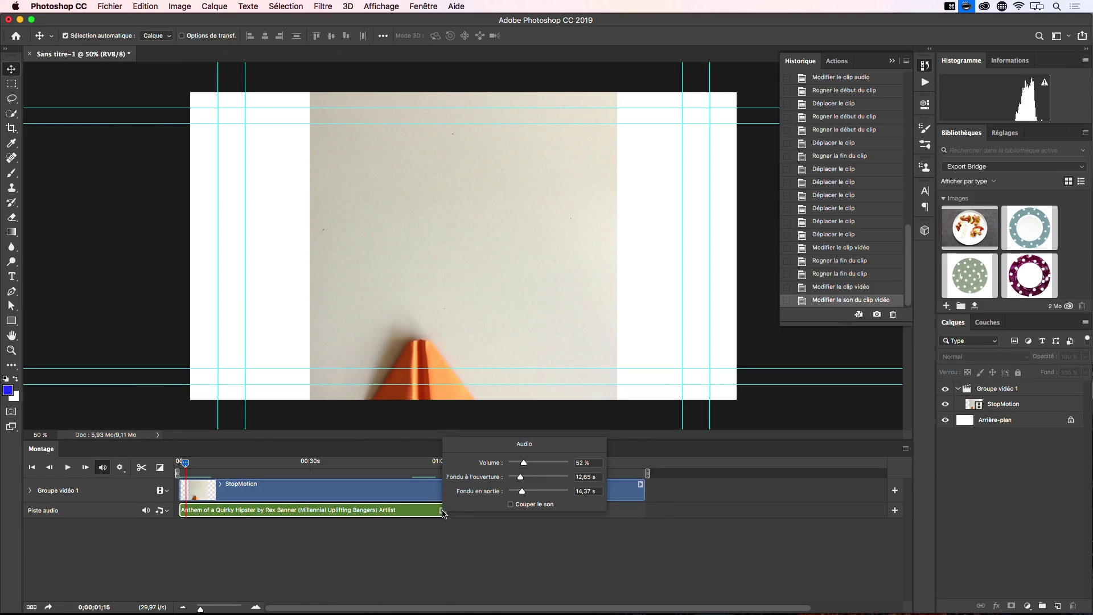
left_click(631, 488)
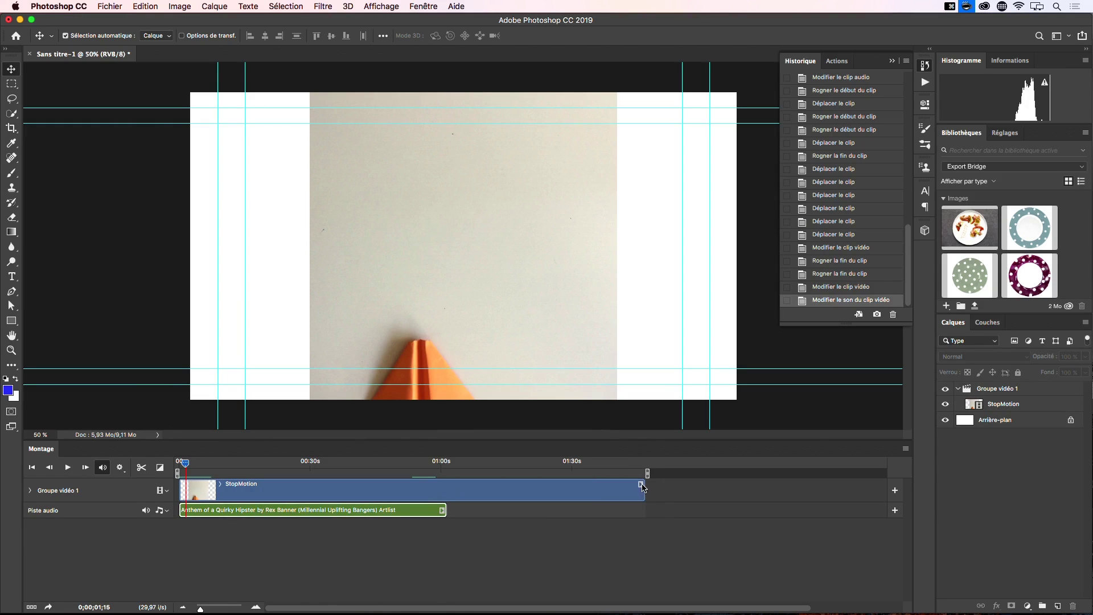
left_click(641, 484)
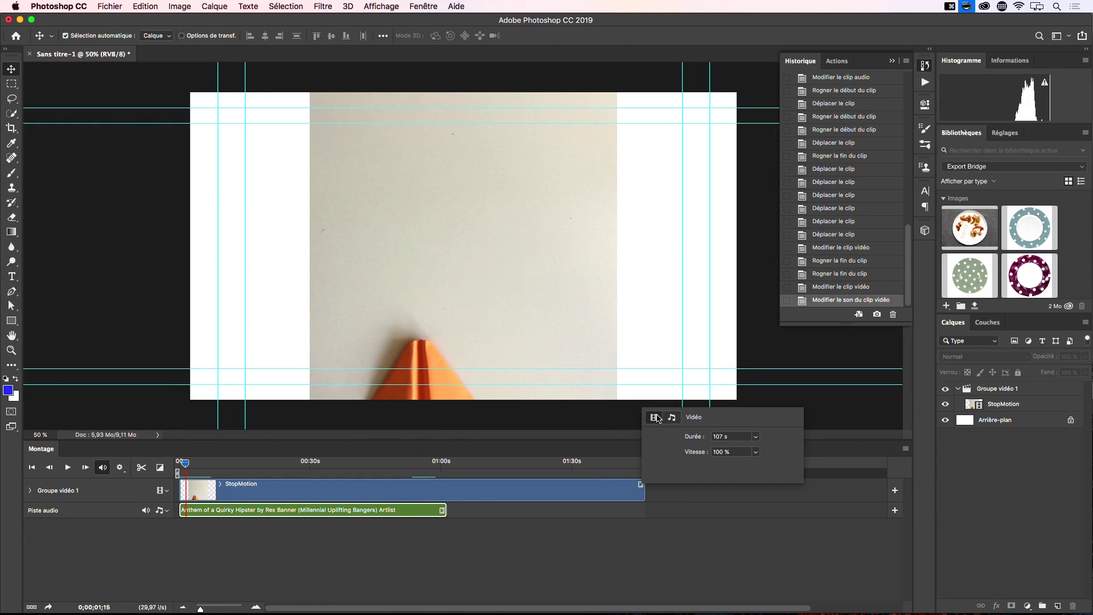